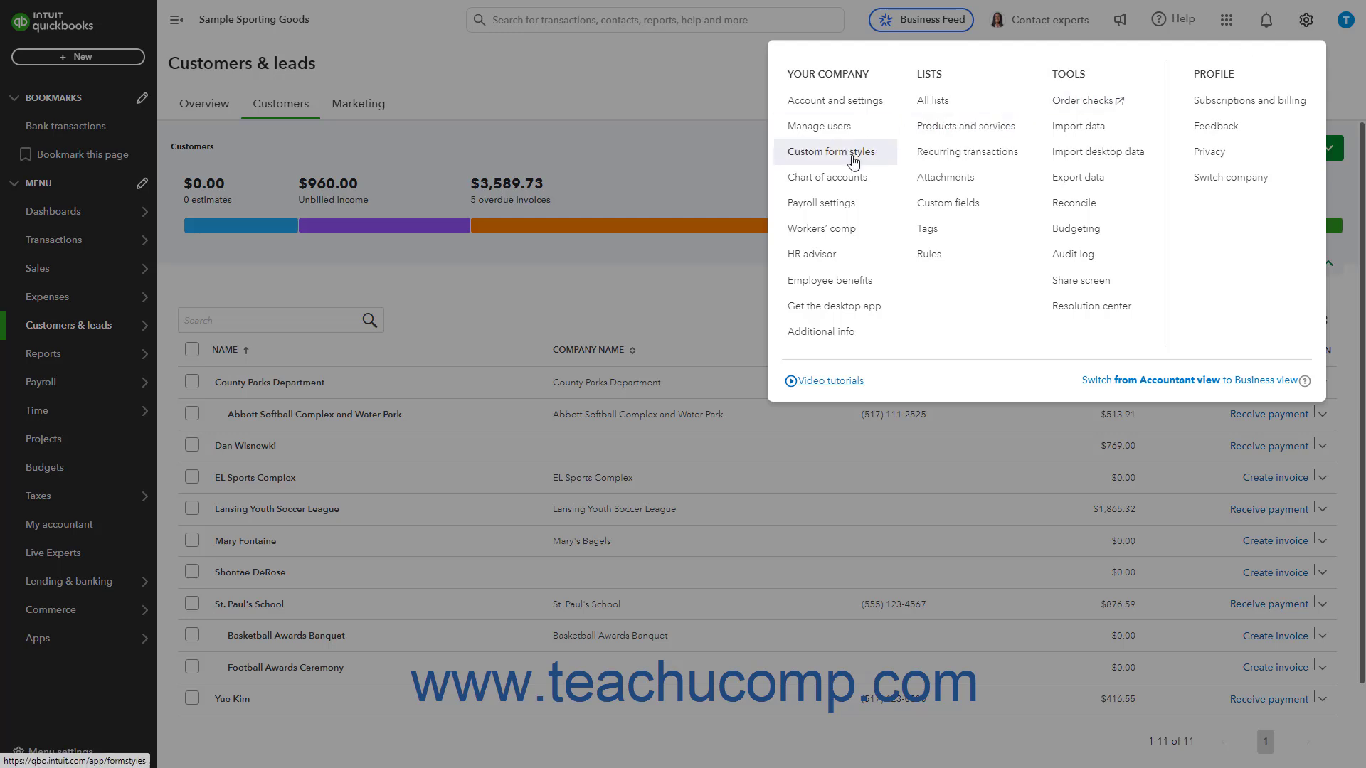
# Create a new custom invoice form style and name it "Invoice- Grouped by Charge Type".
pyautogui.click(853, 161)
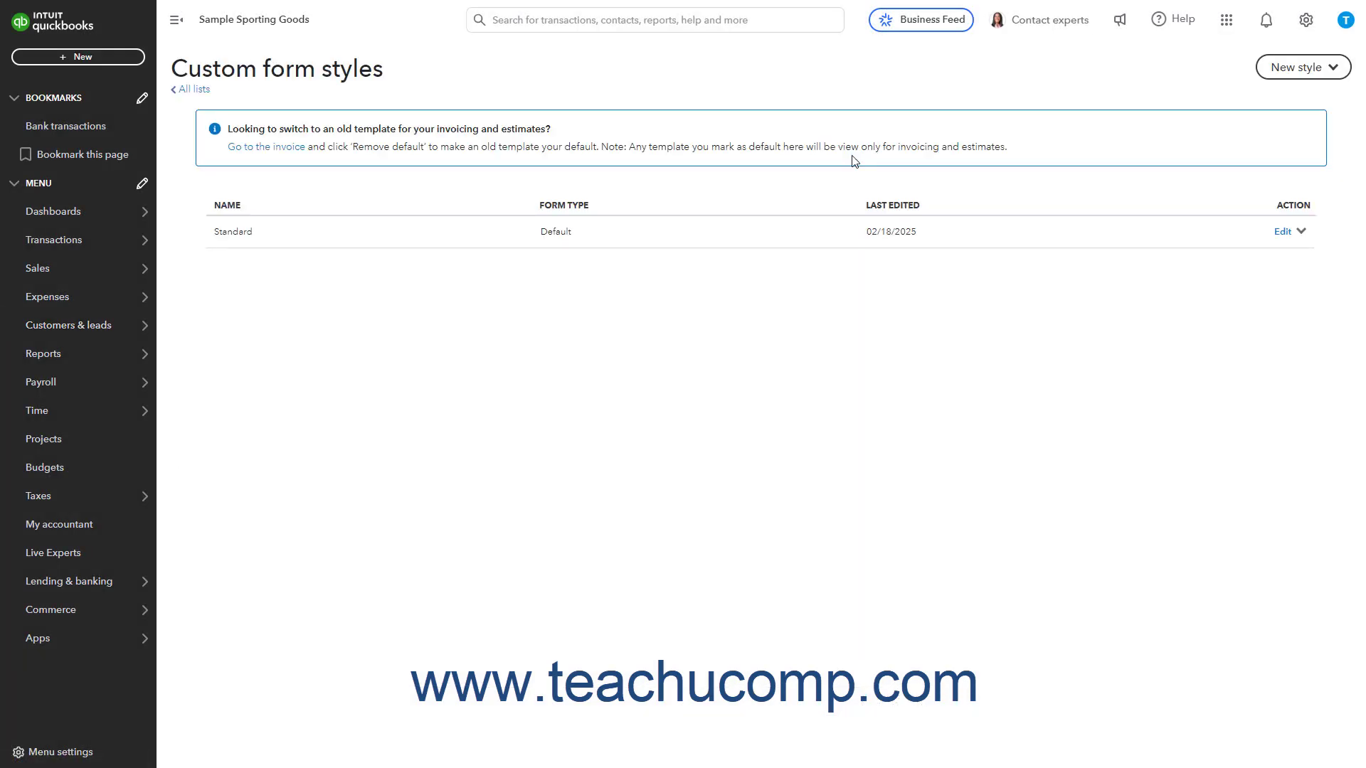
pyautogui.click(1283, 72)
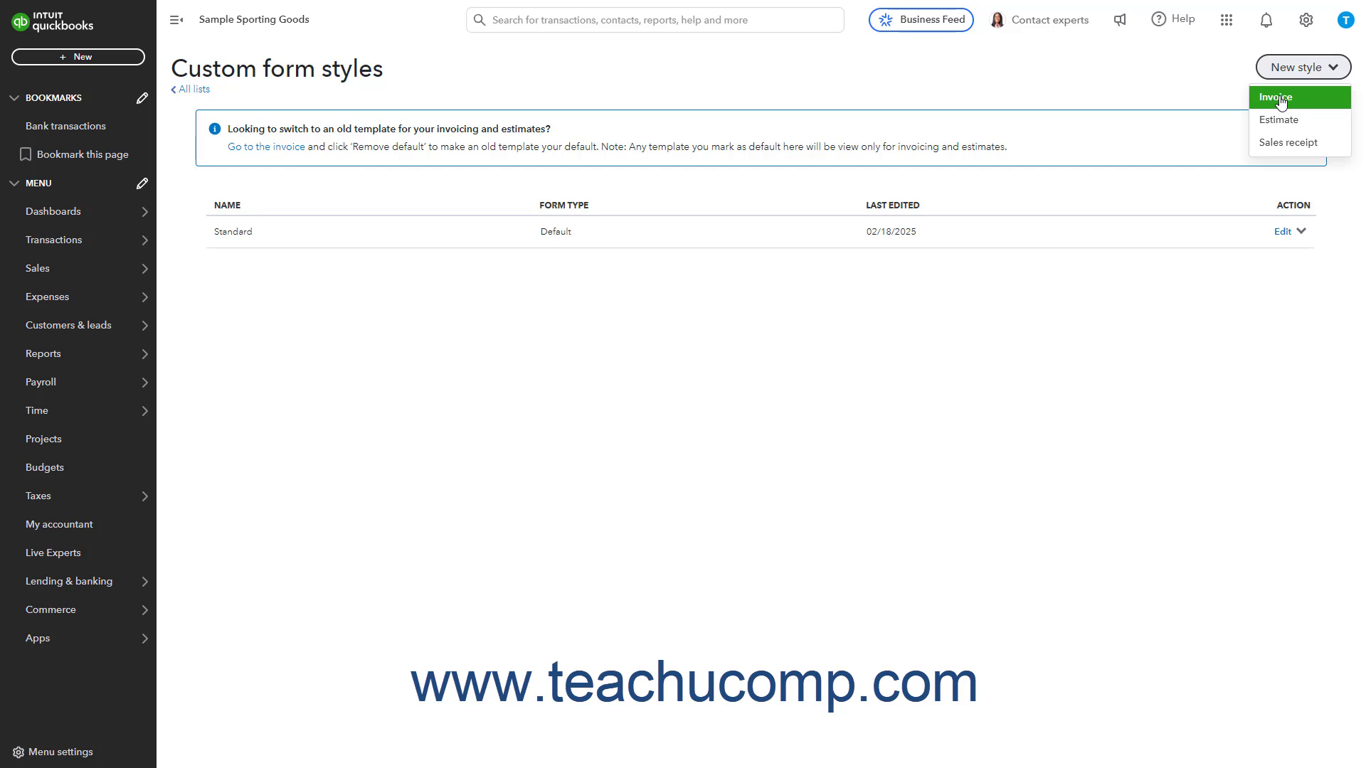
pyautogui.click(1280, 102)
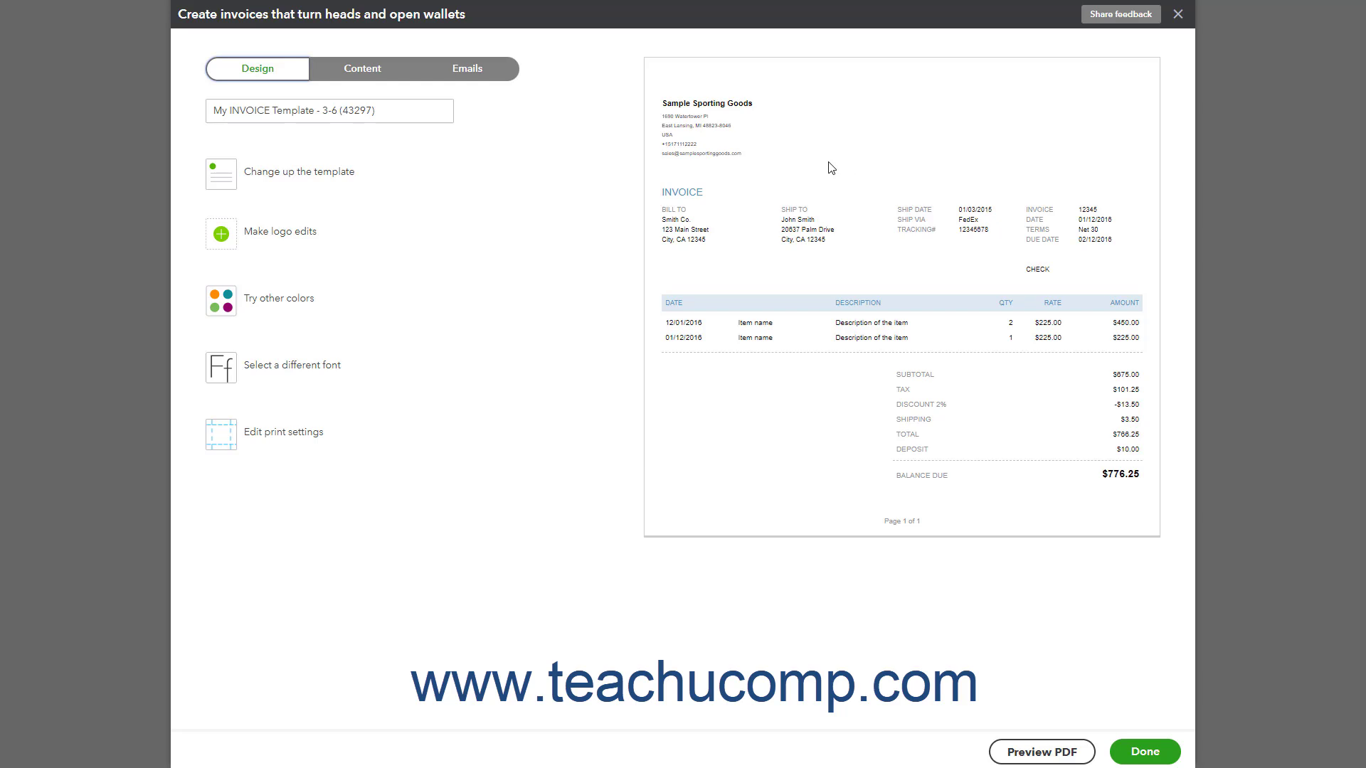
pyautogui.click(385, 114)
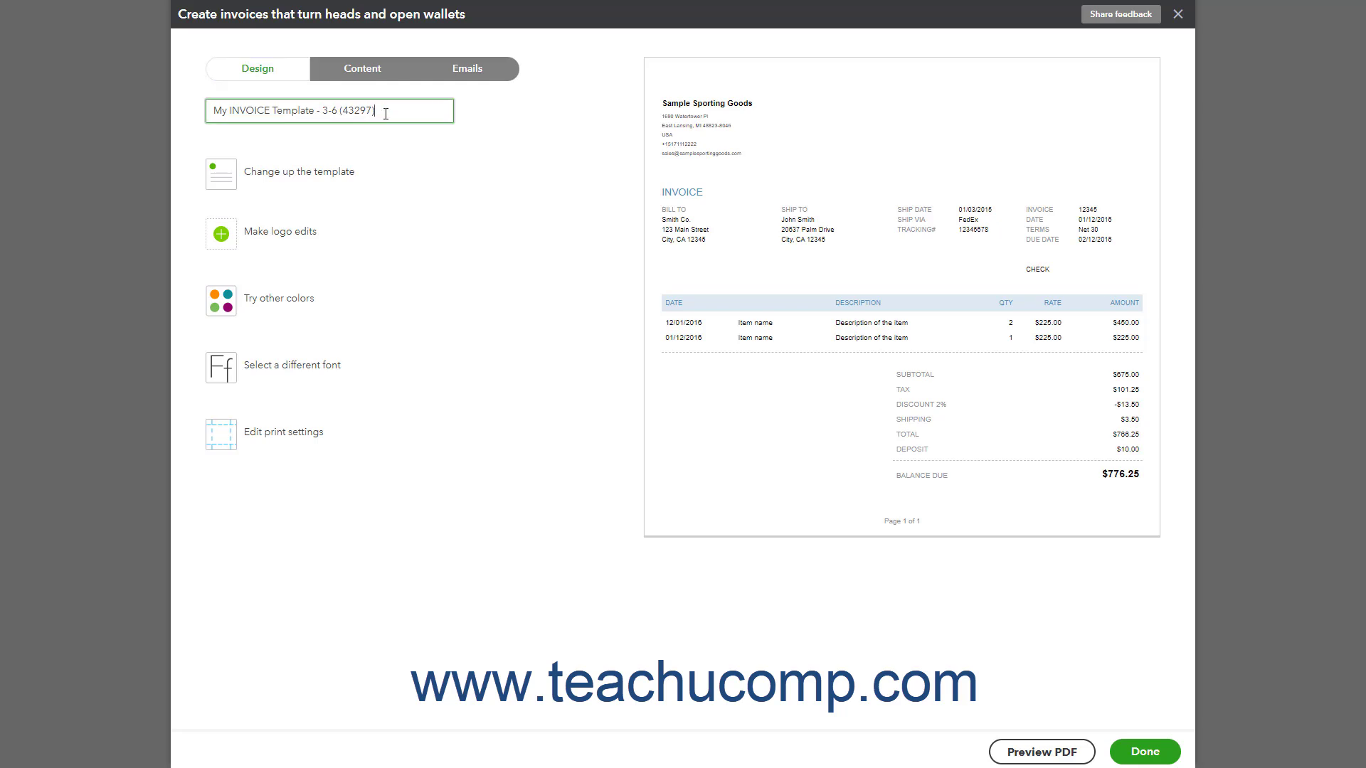
pyautogui.moveTo(419, 113); pyautogui.dragTo(196, 116)
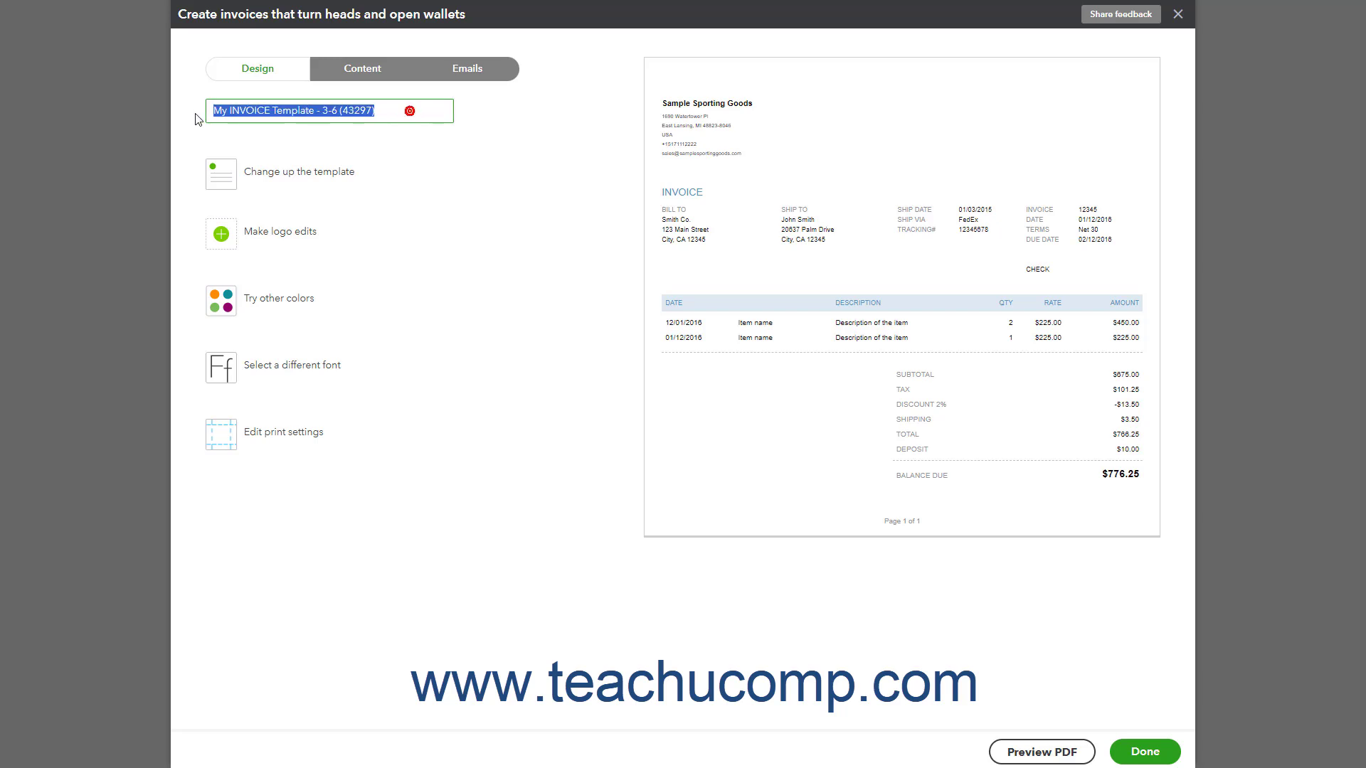
pyautogui.write('Invoice- Grouped by Charge Type')
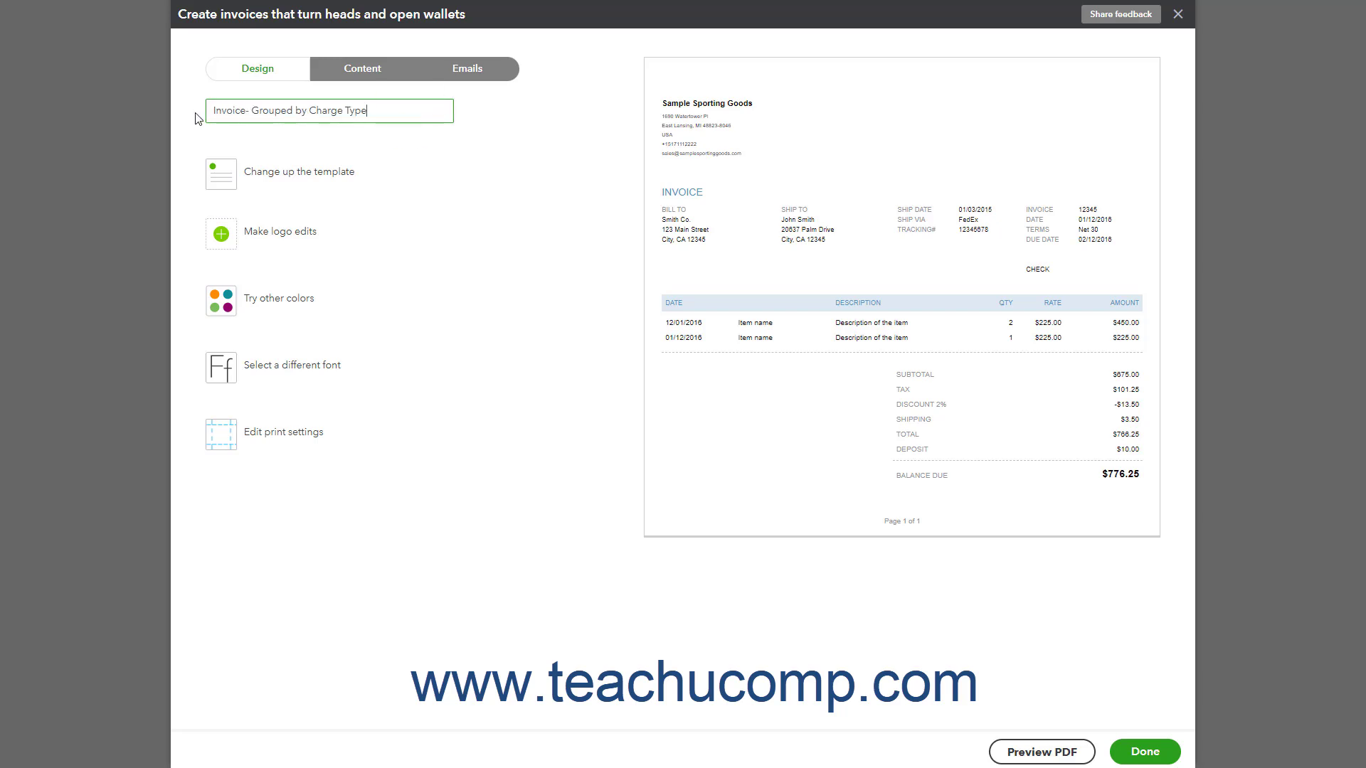
# Review the template layouts and show the company logo on the invoice template.
pyautogui.click(280, 182)
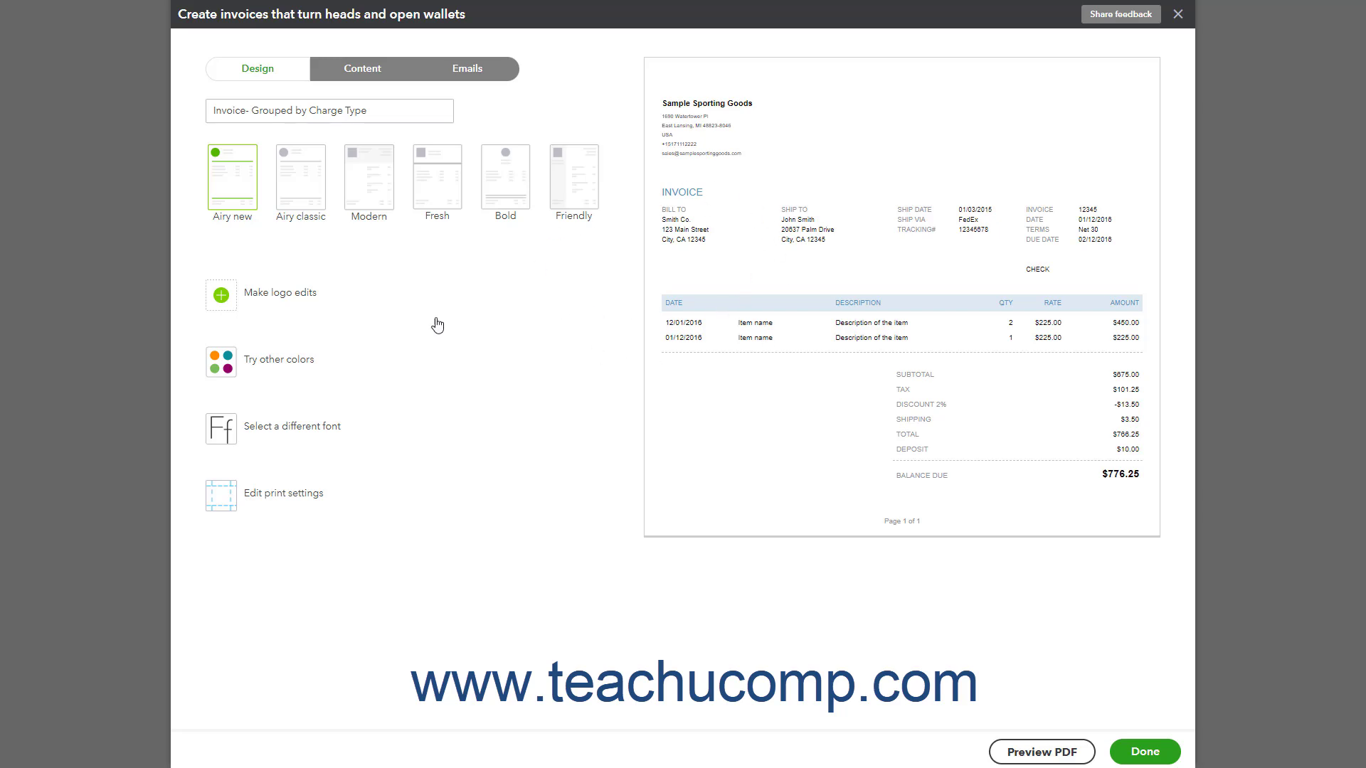
pyautogui.click(304, 301)
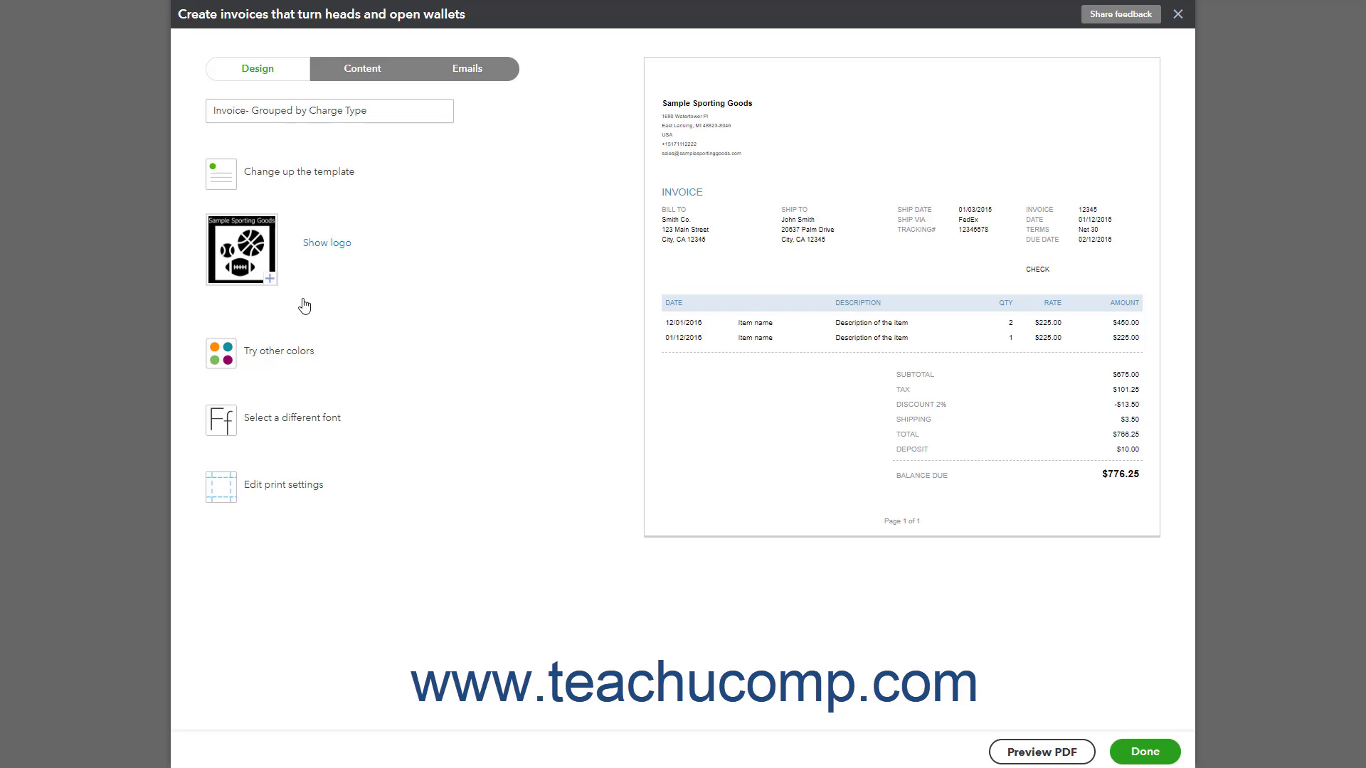
pyautogui.click(333, 244)
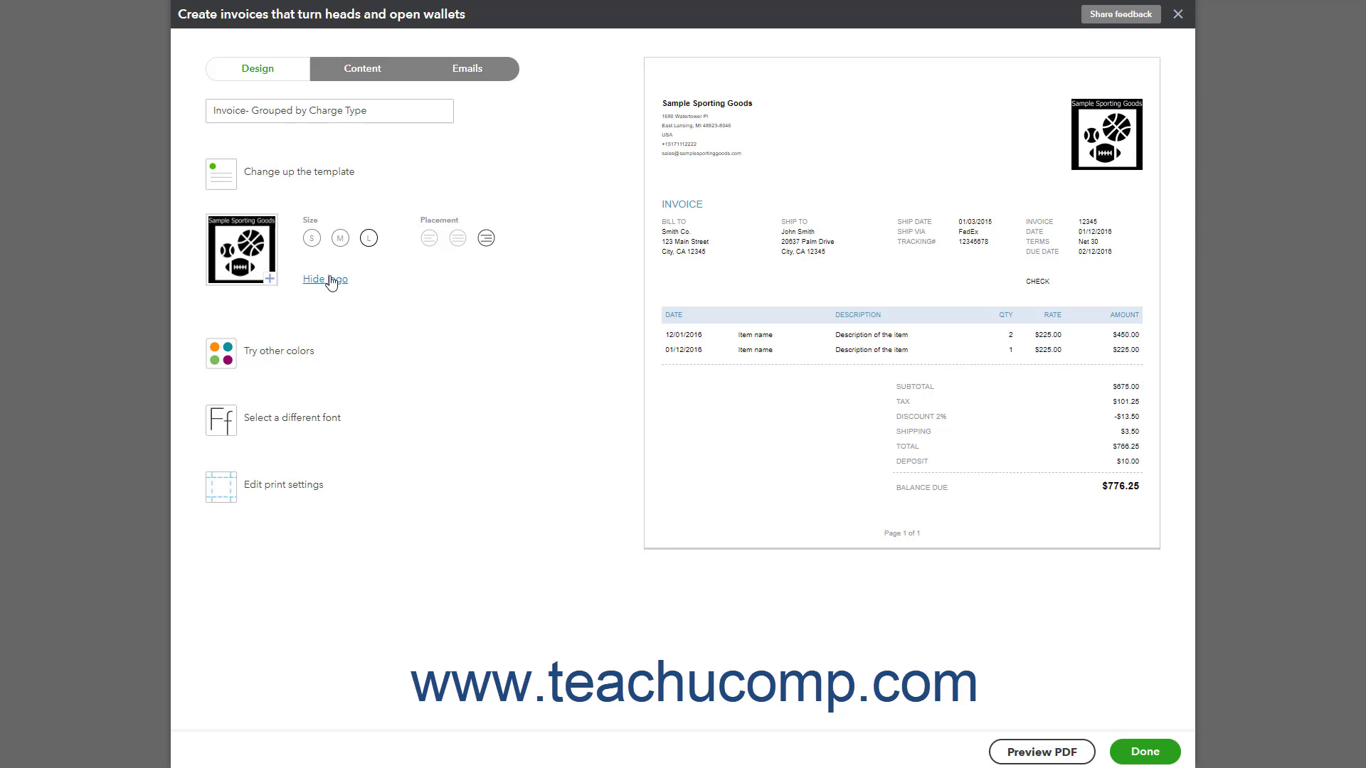
pyautogui.click(330, 281)
pyautogui.click(332, 243)
# Set the invoice template's color to black (#000000) and review its font and print settings.
pyautogui.click(306, 355)
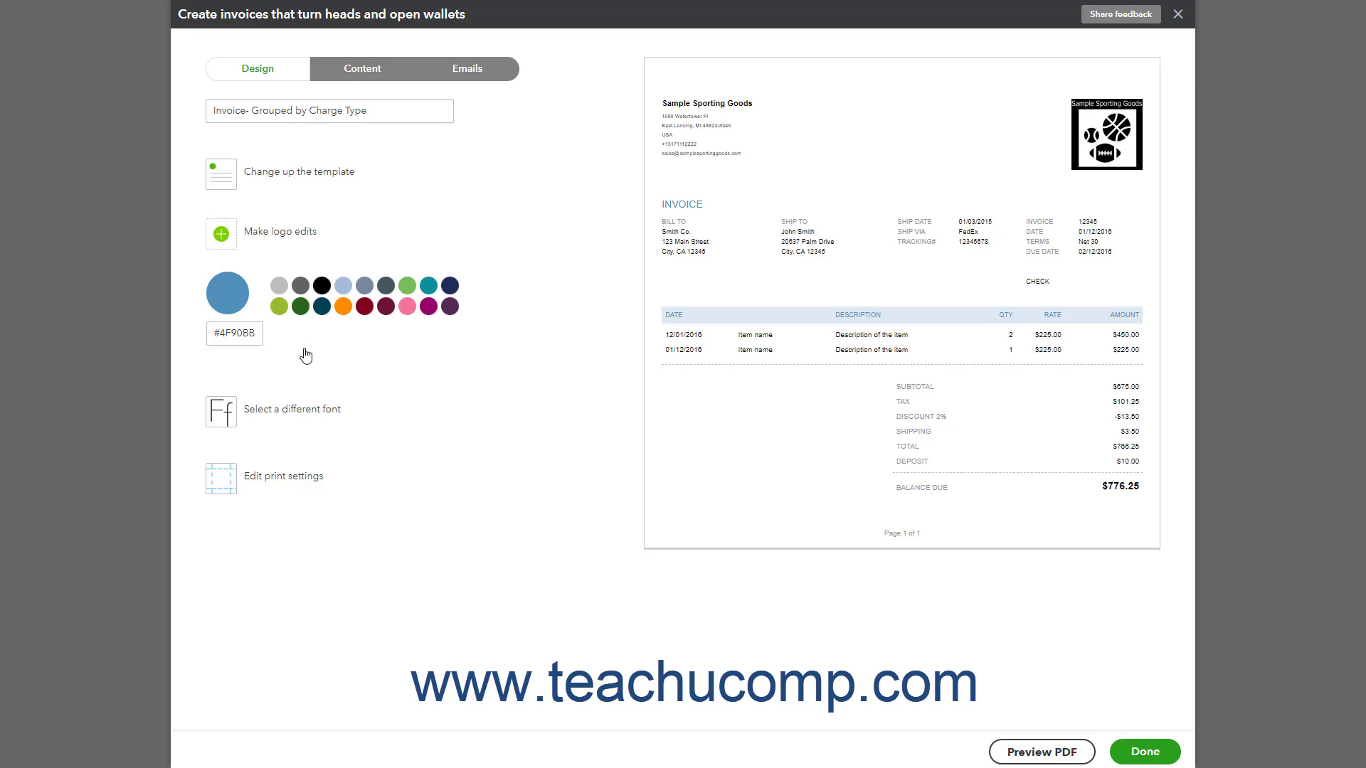
pyautogui.click(321, 287)
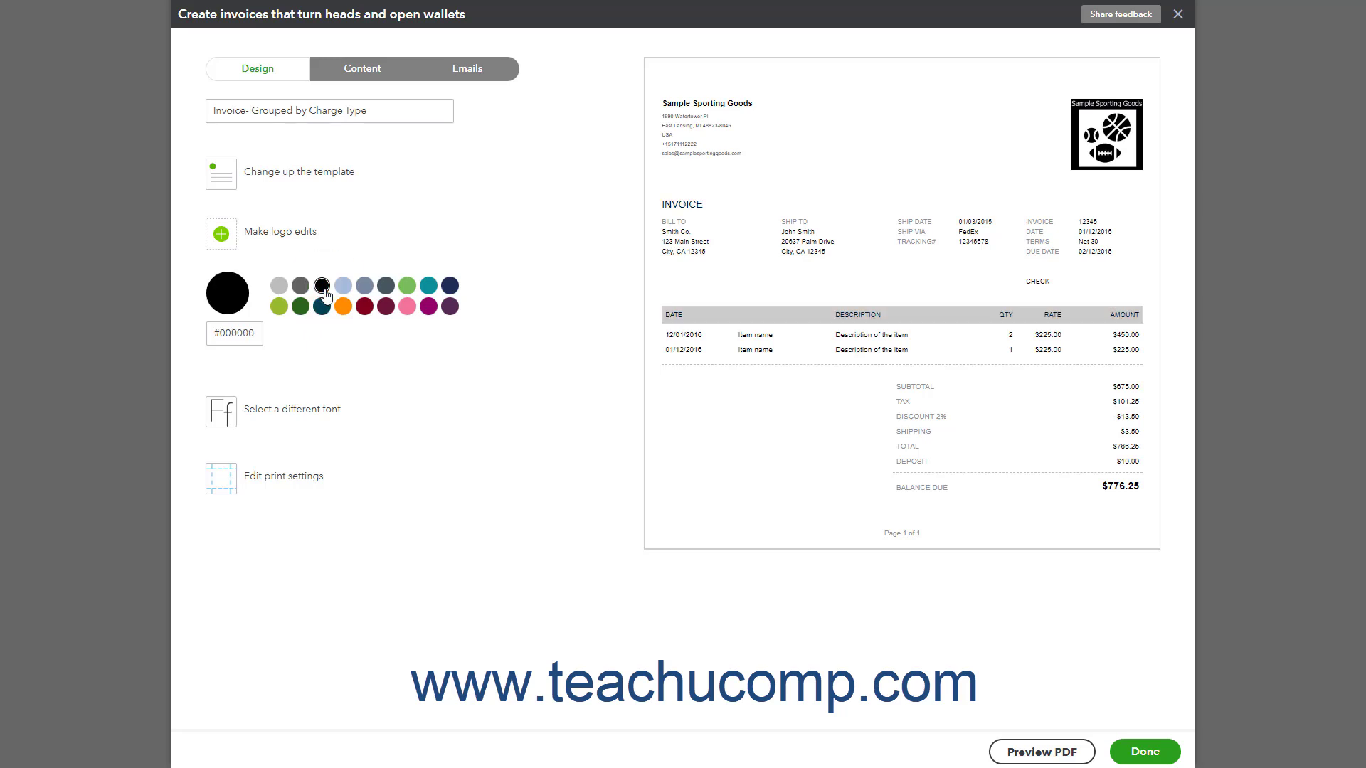
pyautogui.click(296, 415)
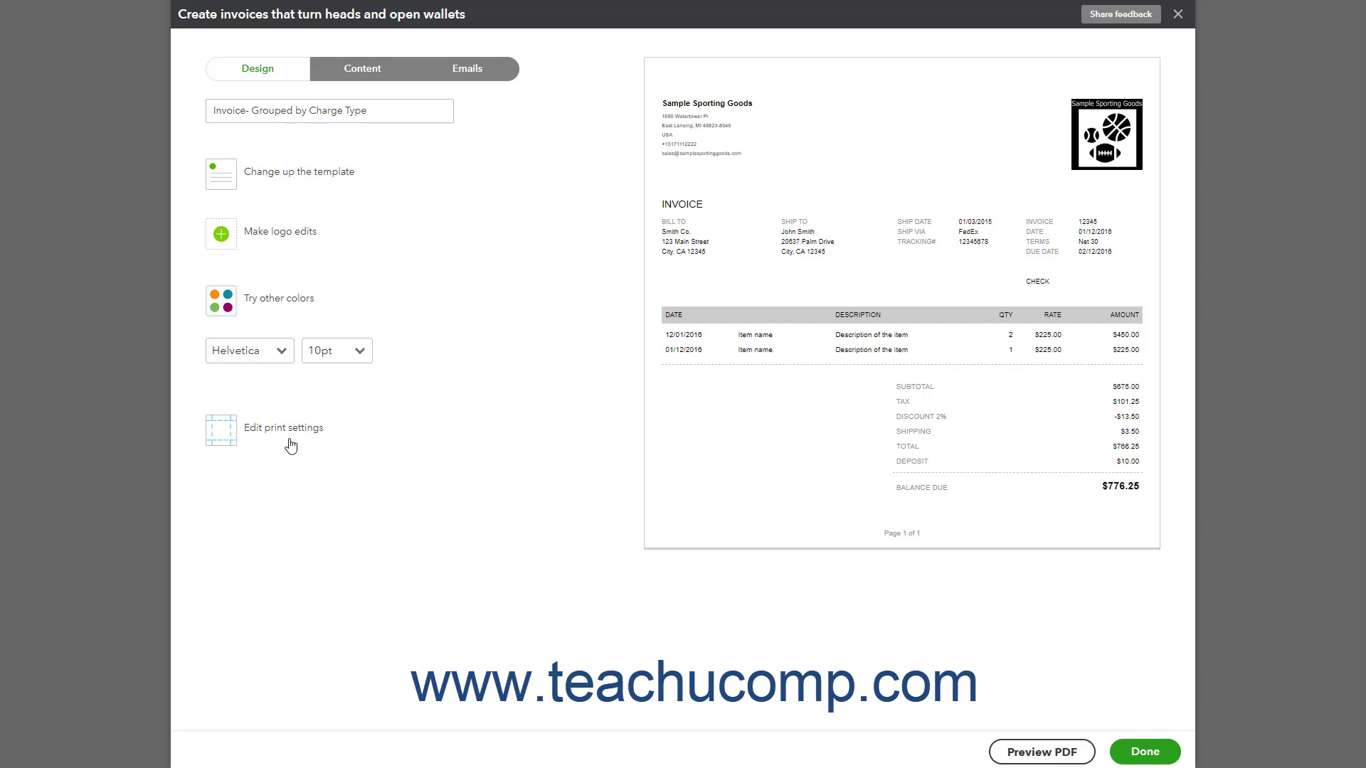
pyautogui.click(291, 445)
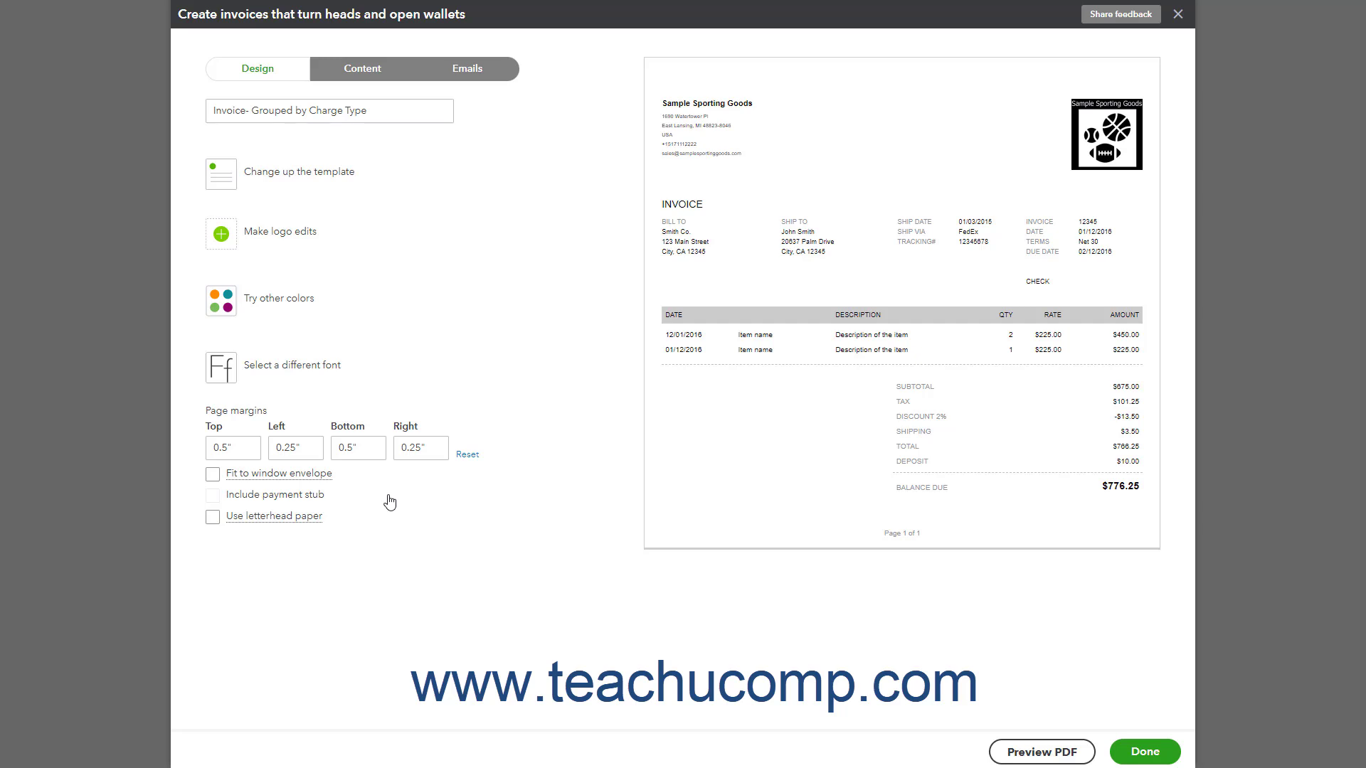
# In the invoice content's activity table, group activity by Type and enable subtotals for the groups.
pyautogui.click(363, 72)
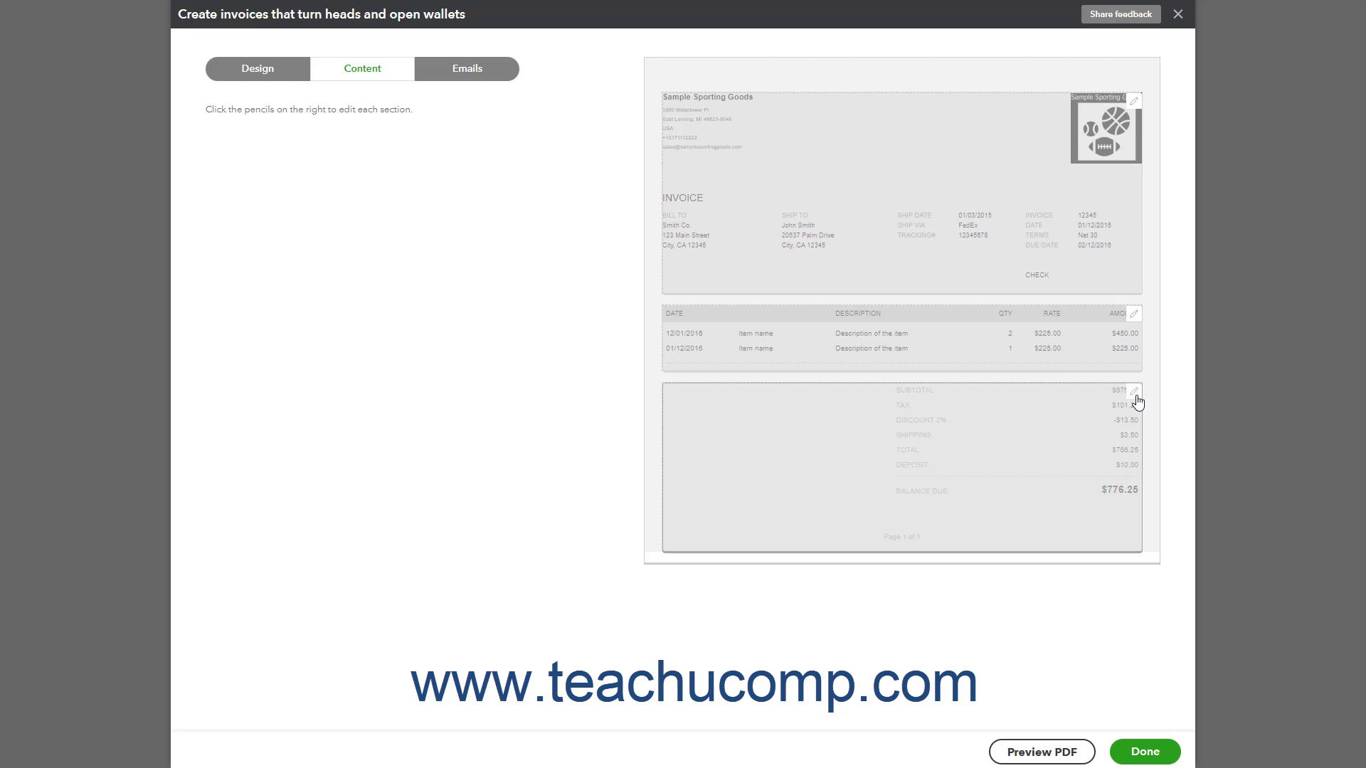
pyautogui.click(1133, 315)
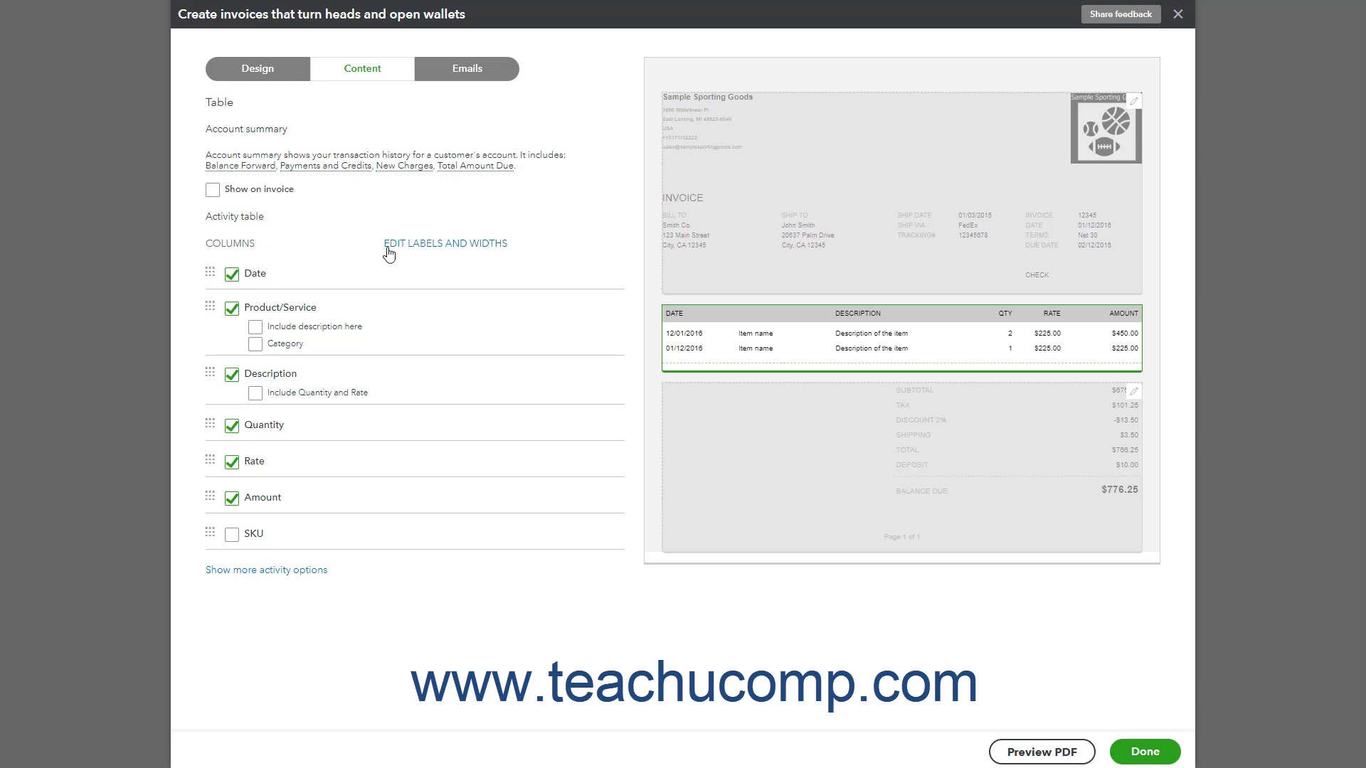
pyautogui.click(255, 576)
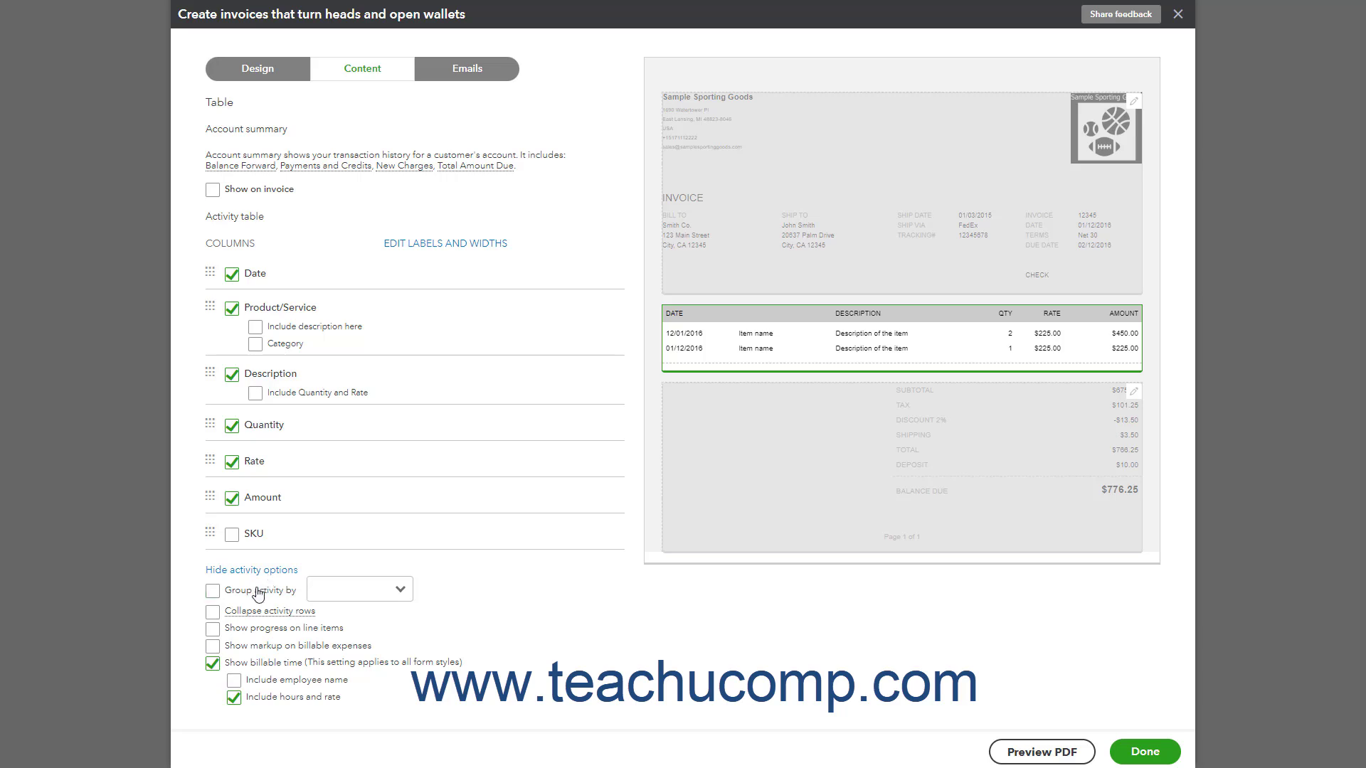
pyautogui.click(213, 592)
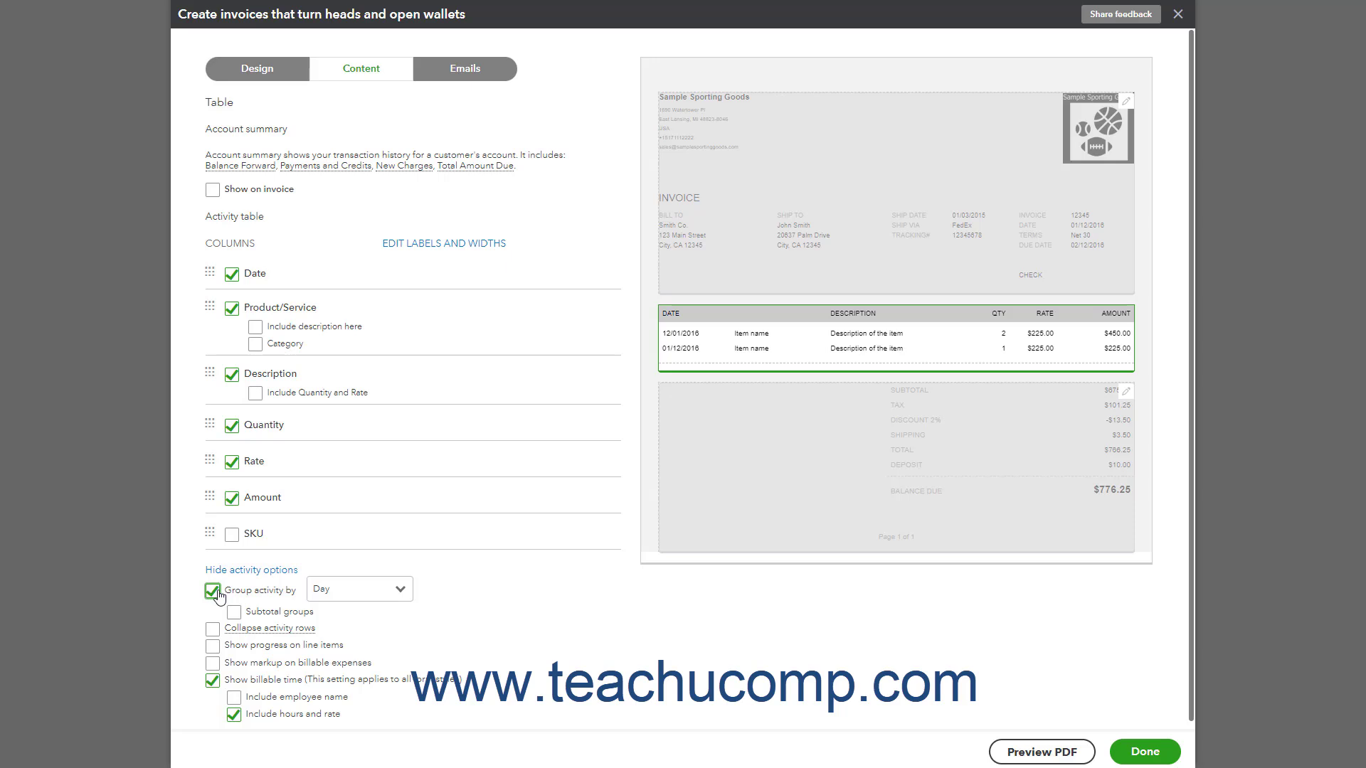
pyautogui.click(401, 591)
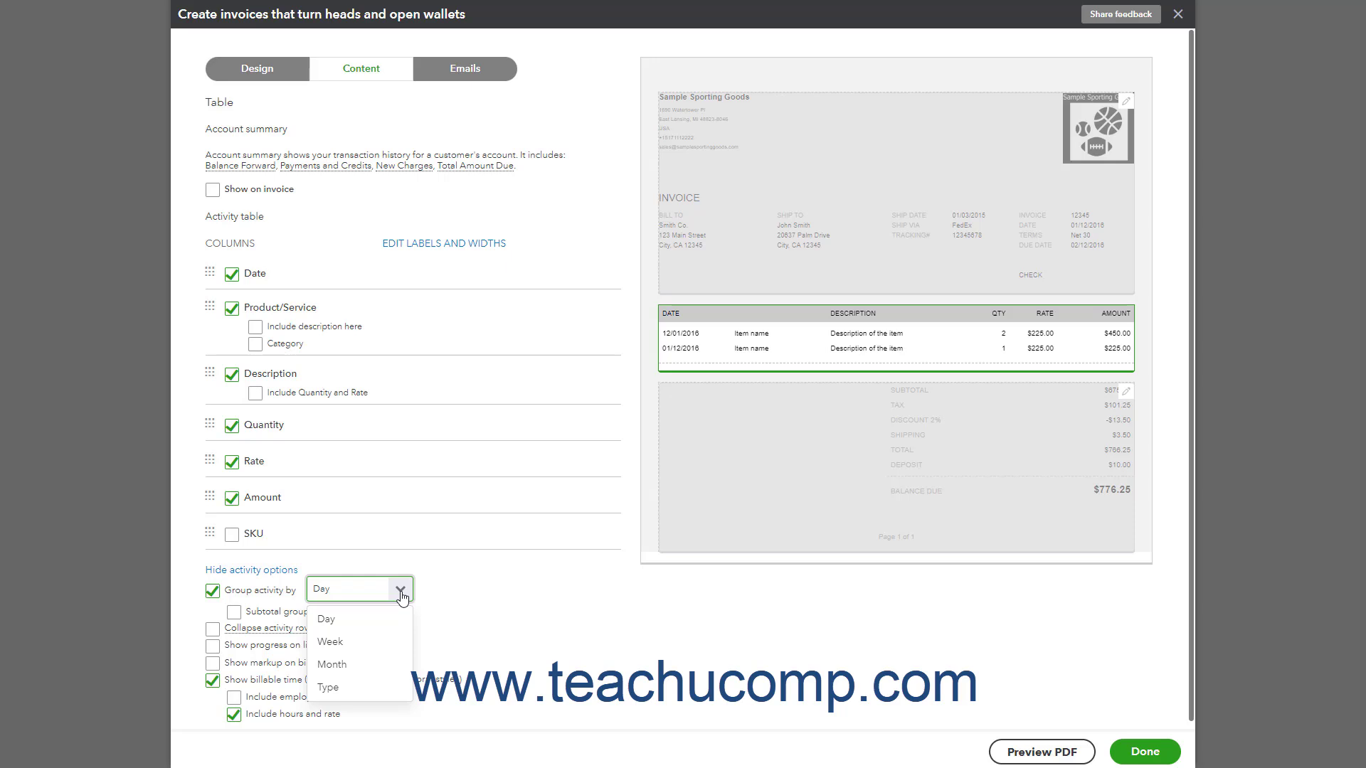
pyautogui.click(400, 592)
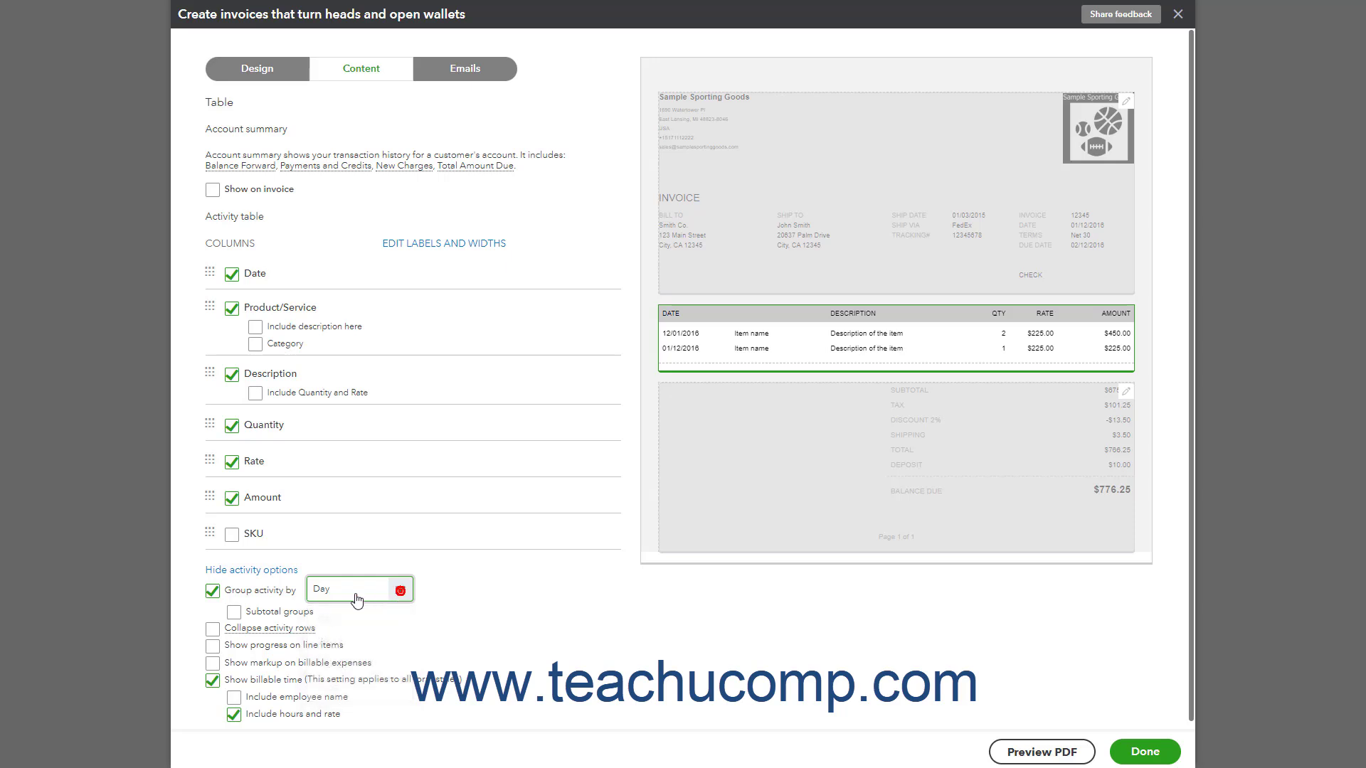
pyautogui.click(237, 616)
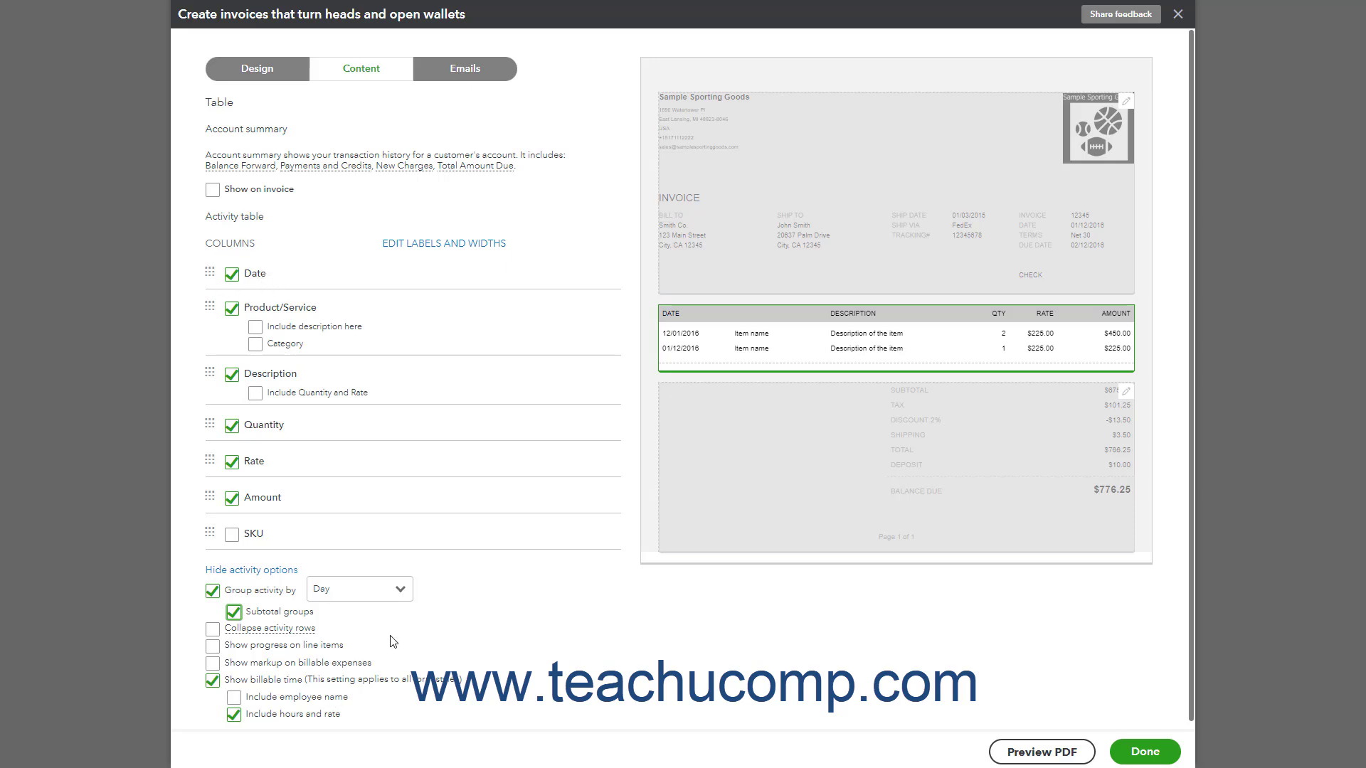
pyautogui.click(397, 589)
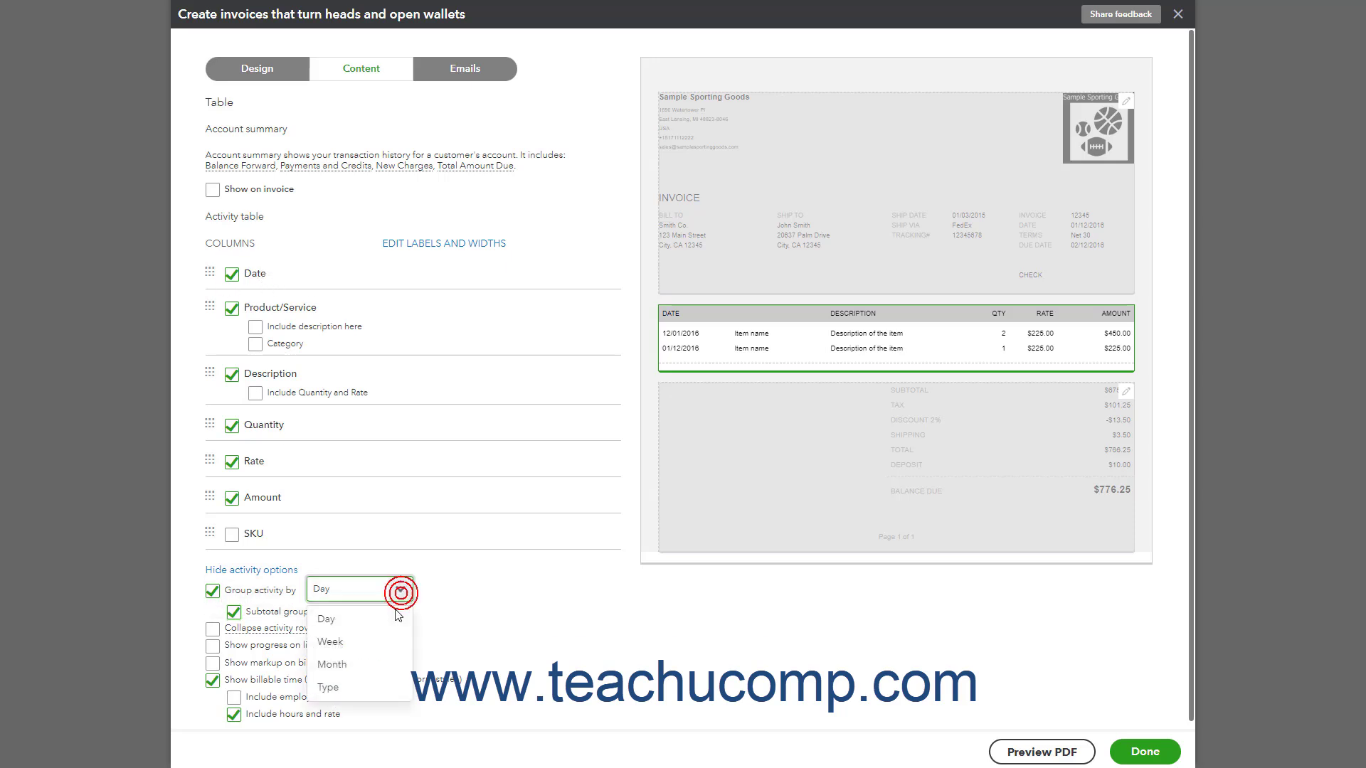
pyautogui.click(375, 687)
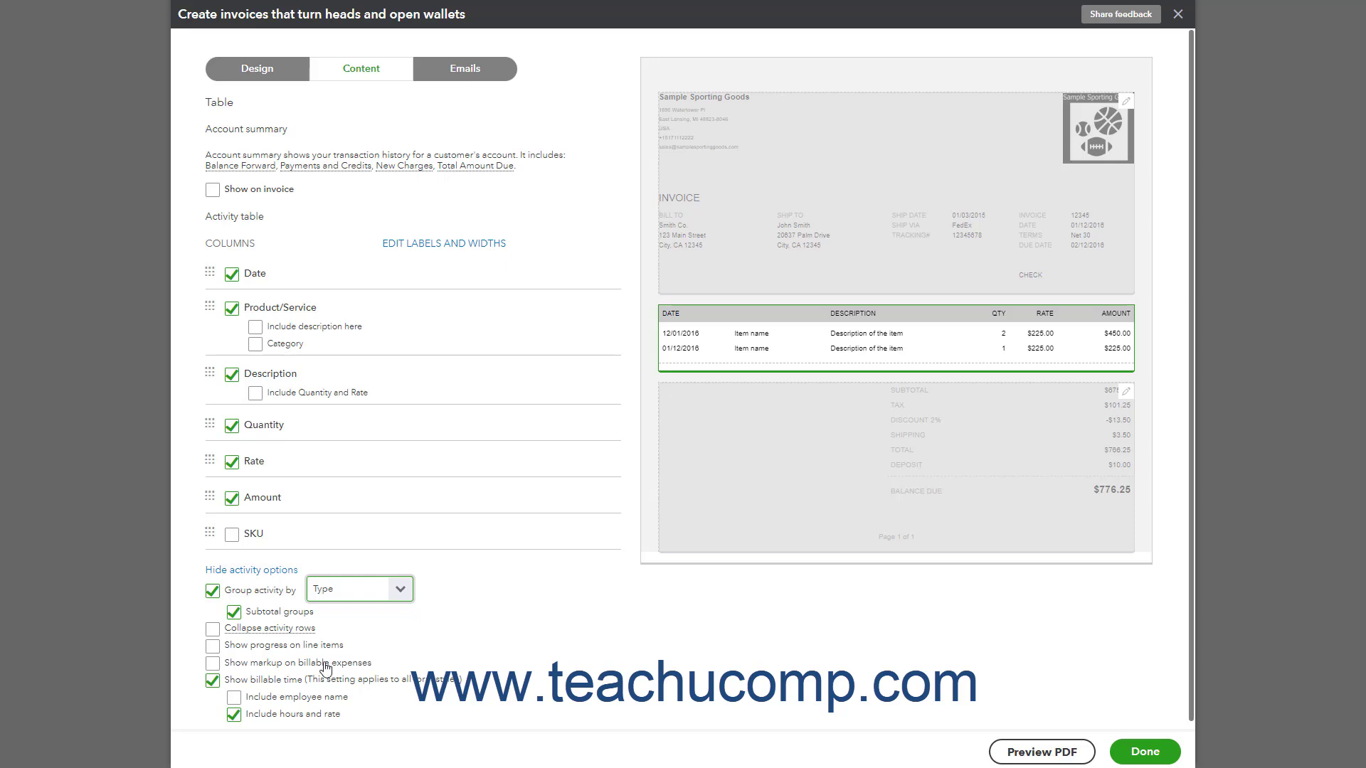
# Preview the invoice form style as a PDF and close the preview.
pyautogui.moveTo(250, 631)
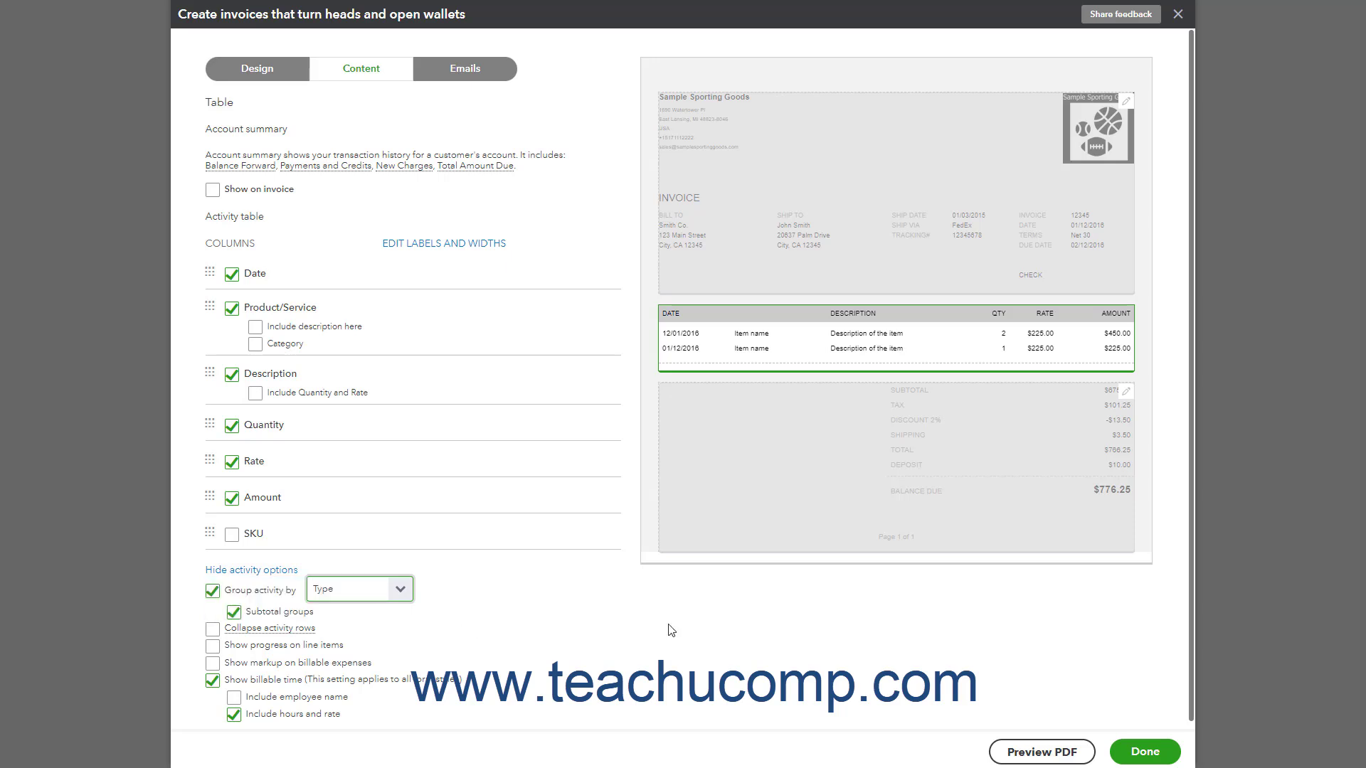
pyautogui.click(1001, 753)
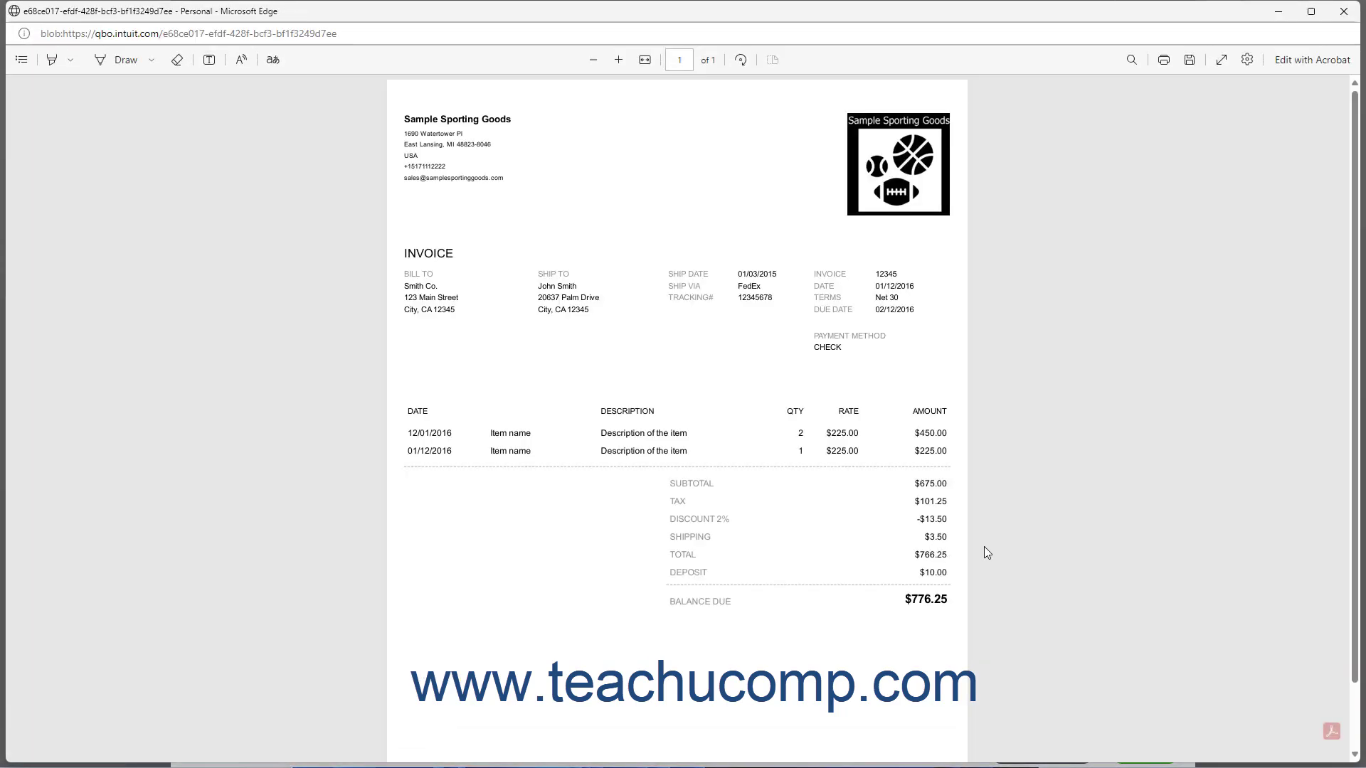
pyautogui.click(1342, 12)
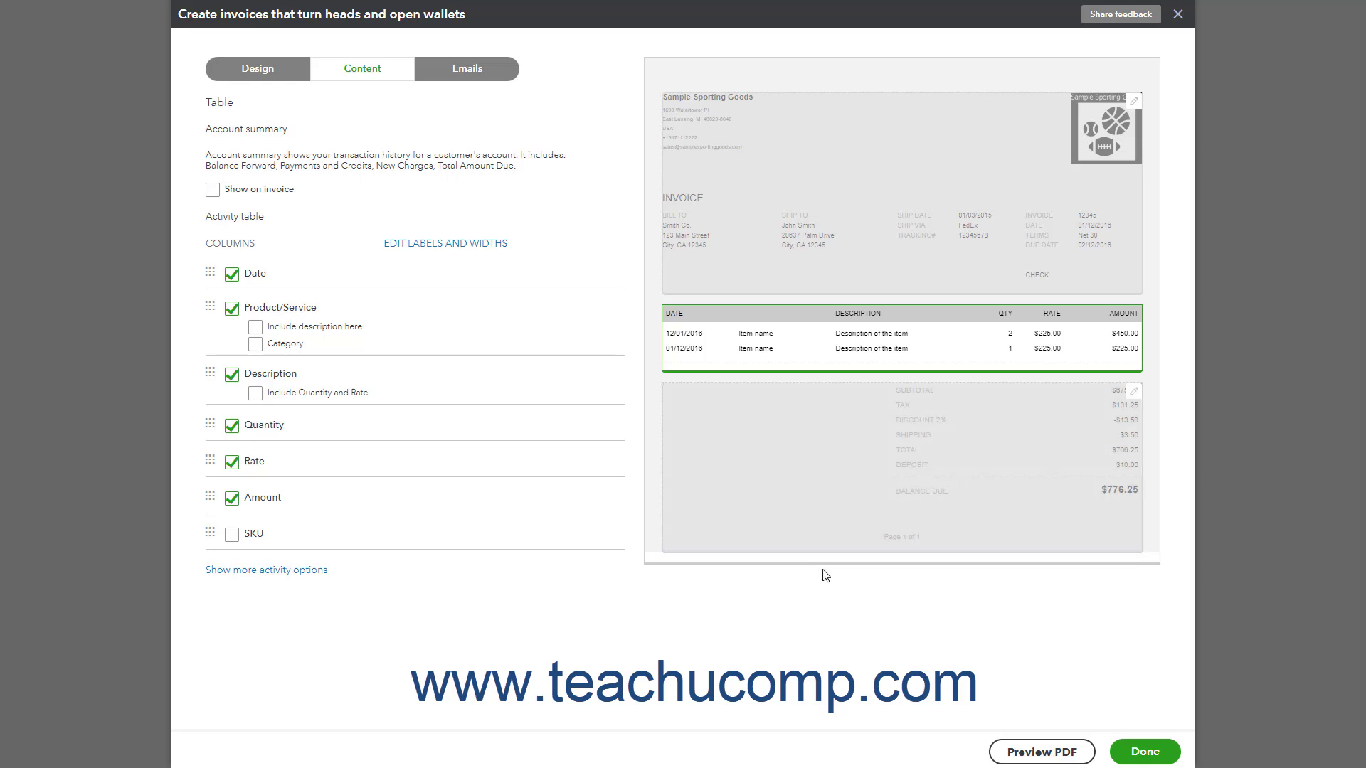
# Save the invoice form style and reload the custom form styles list.
pyautogui.click(1131, 755)
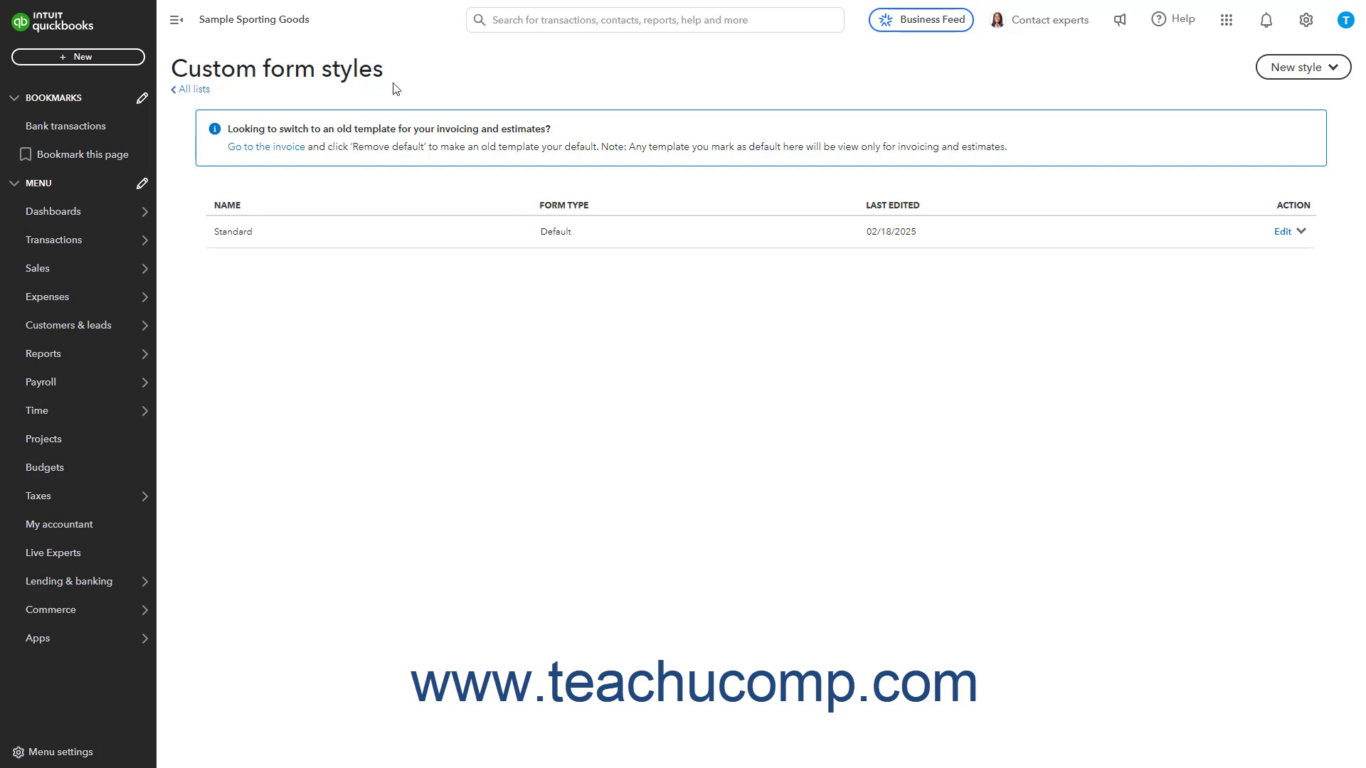
pyautogui.moveTo(277, 1)
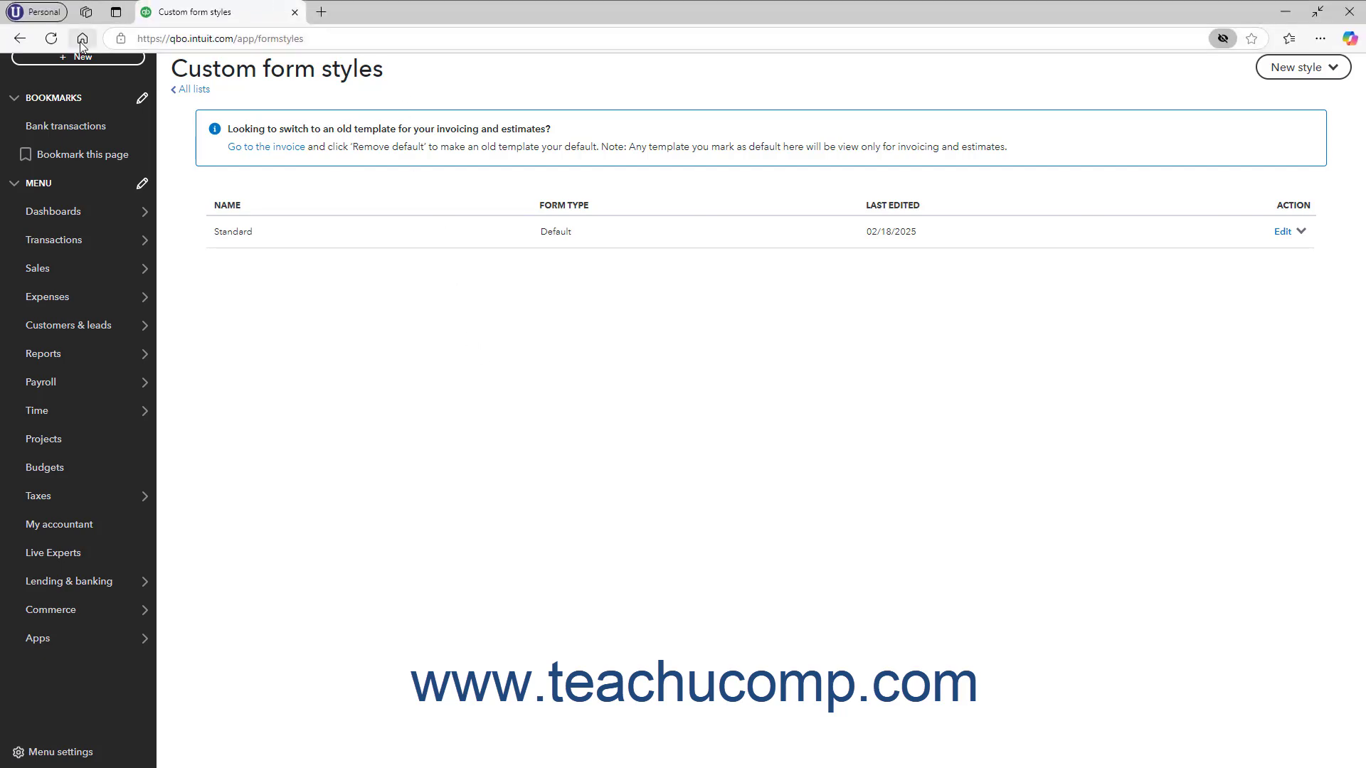
pyautogui.click(56, 39)
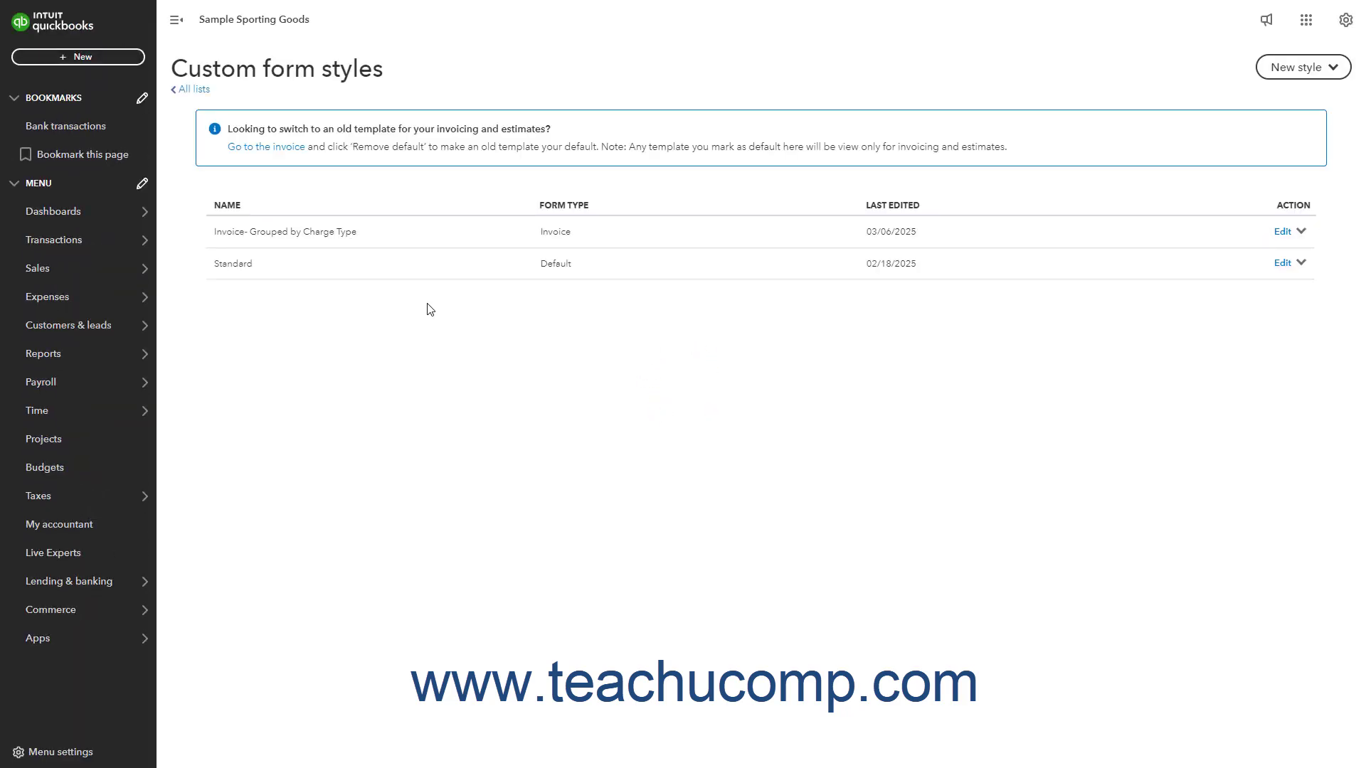
# Start a new invoice and apply the "Invoice- Grouped by Charge Type" template to it.
pyautogui.click(118, 57)
pyautogui.click(55, 139)
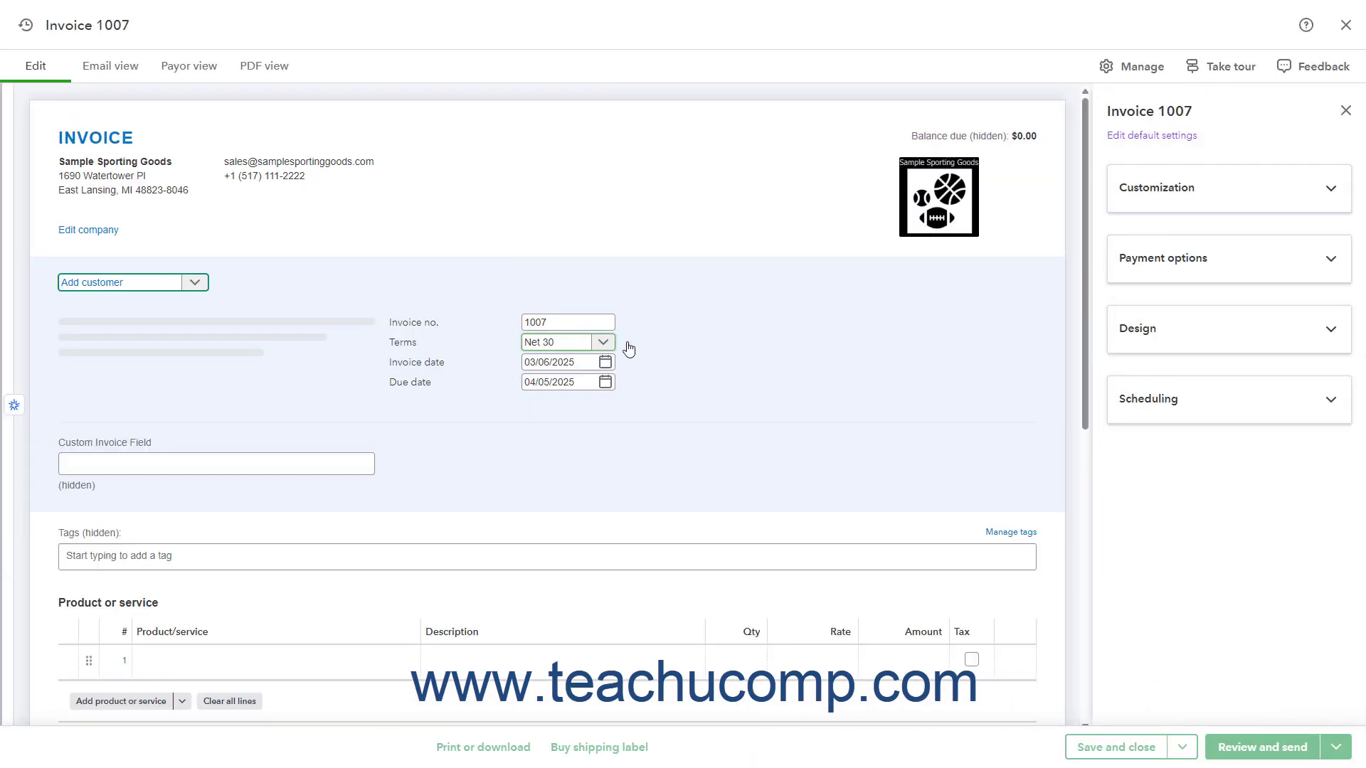
pyautogui.click(1185, 344)
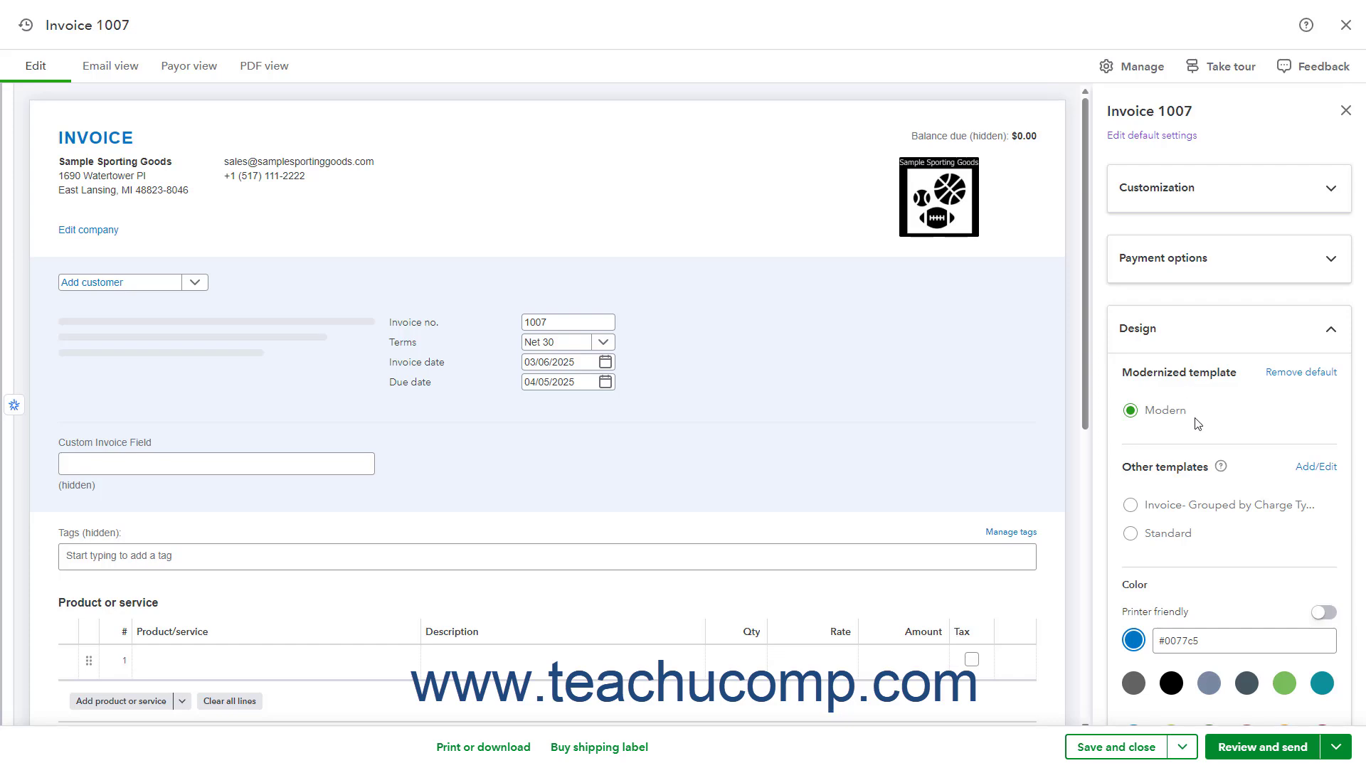
pyautogui.click(1131, 506)
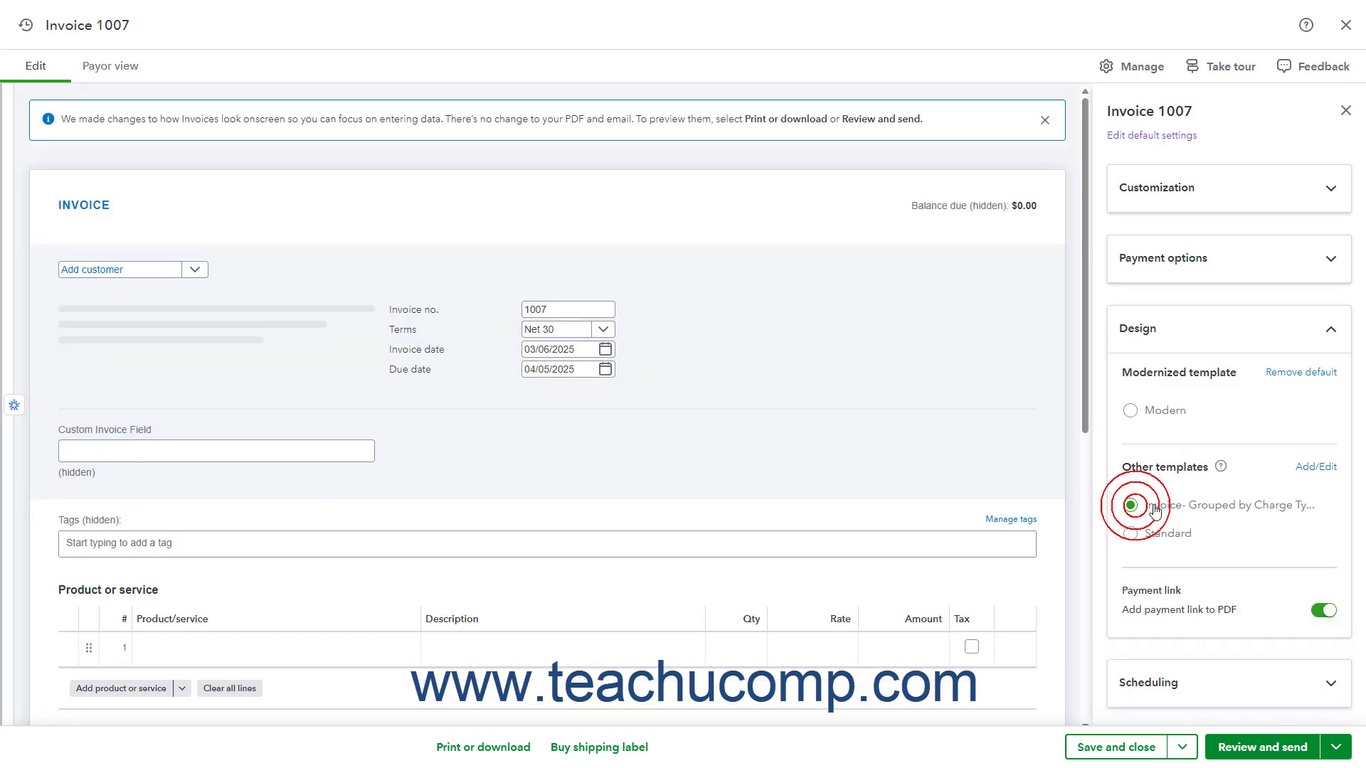
# Assign the invoice to the sub-customer Basketball Awards Banquet.
pyautogui.click(196, 271)
pyautogui.scroll(-3, 228, 354)
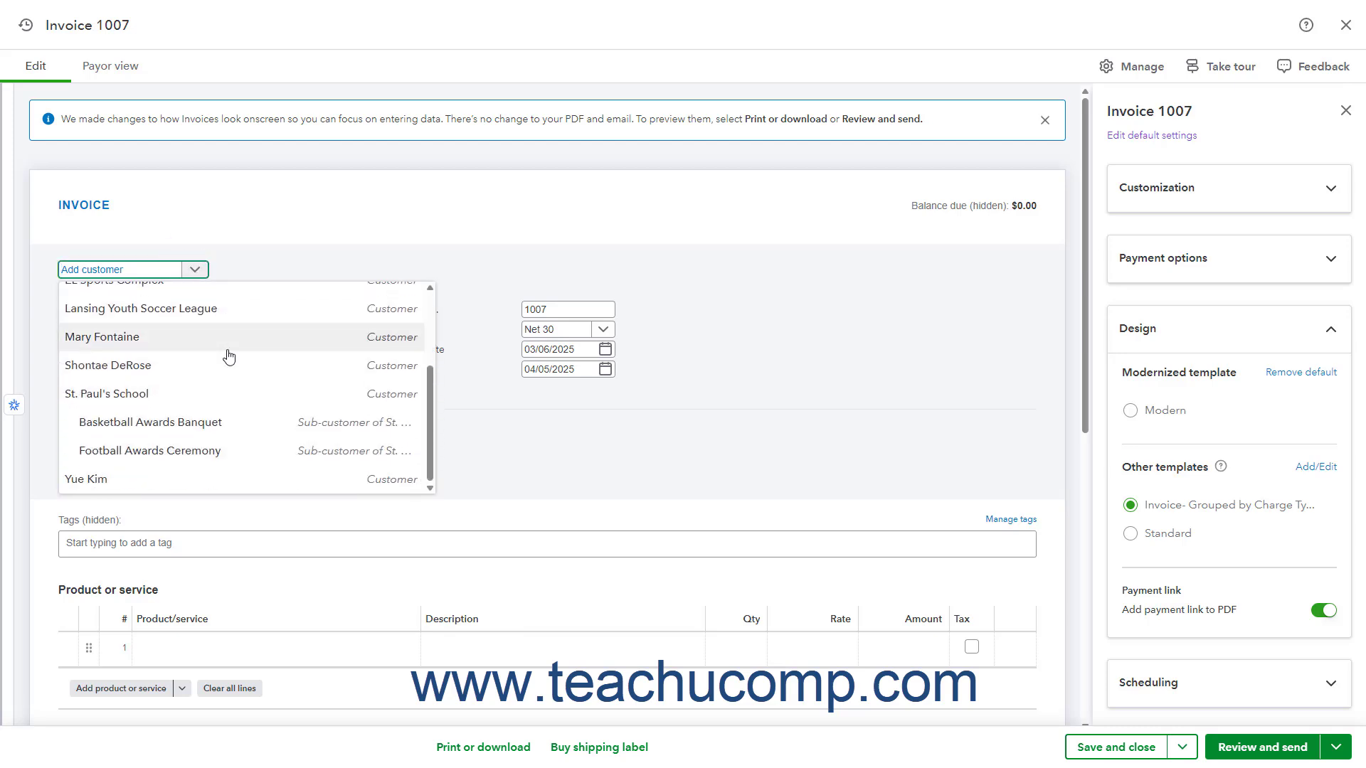
pyautogui.click(188, 425)
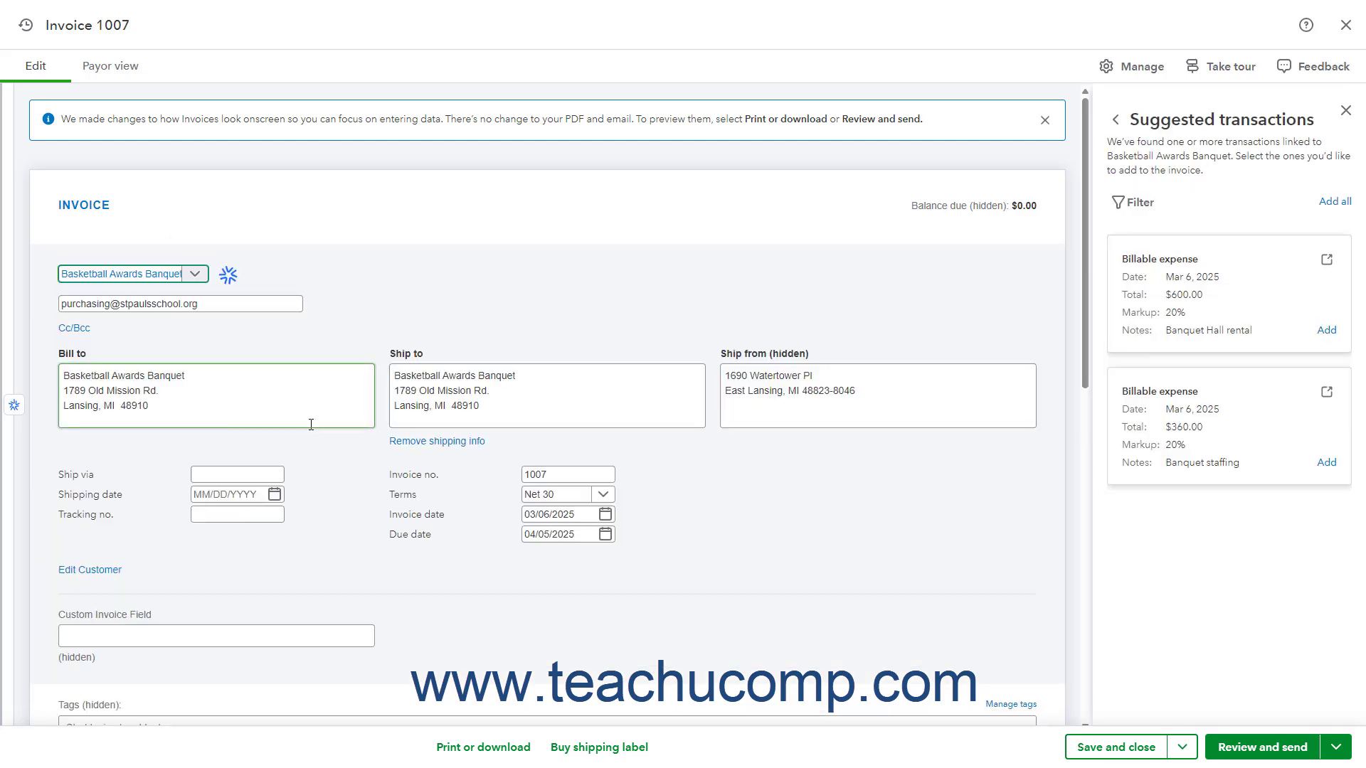
# Add the suggested billable expenses for Banquet Hall rental and Banquet staffing to the invoice.
pyautogui.scroll(-3, 482, 436)
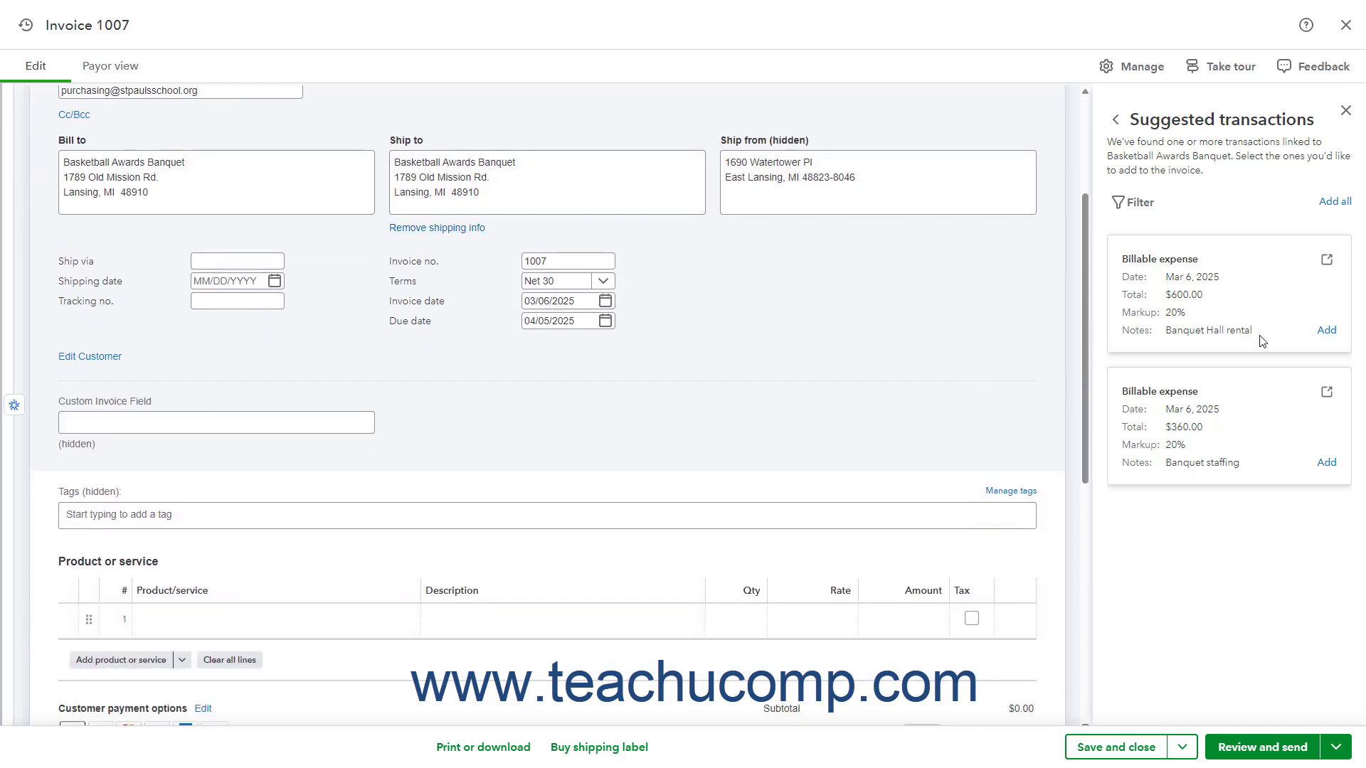
pyautogui.click(1327, 330)
pyautogui.click(1328, 332)
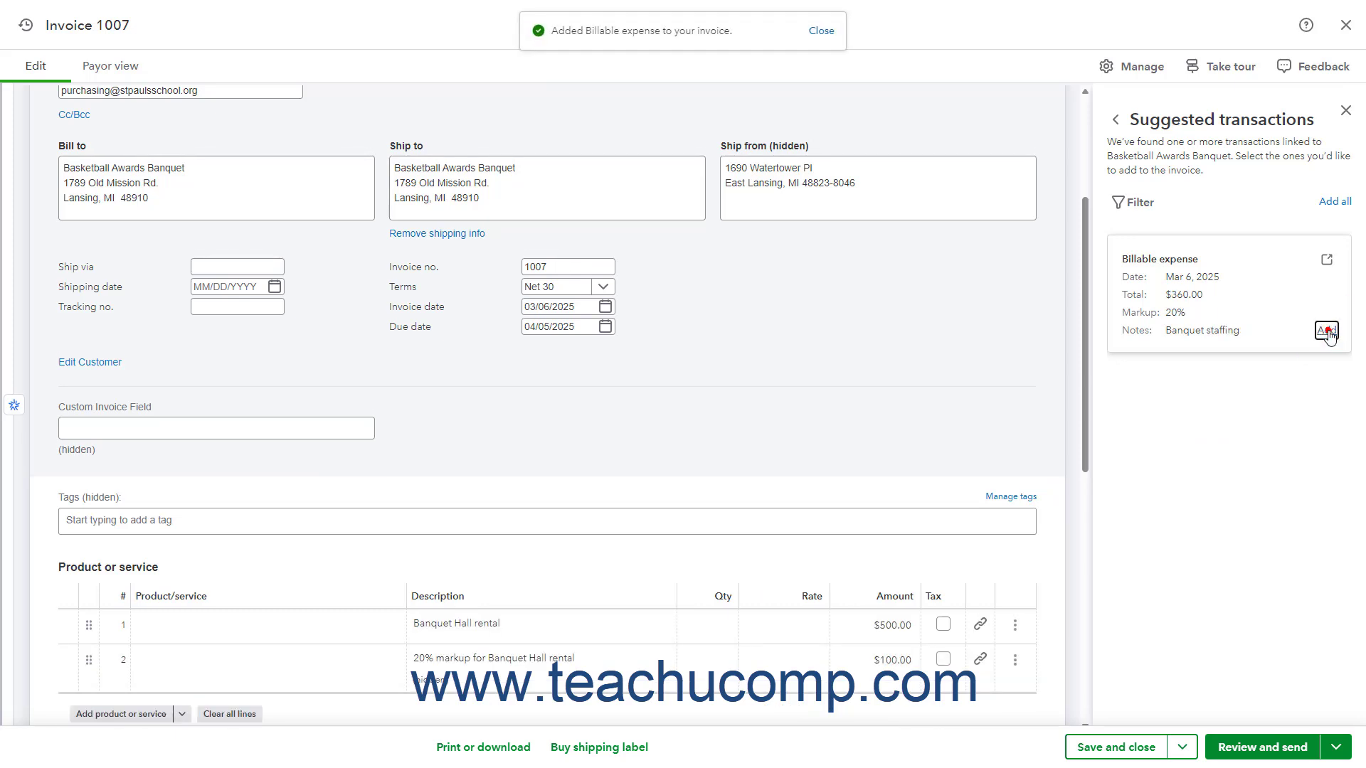
# Add a product line for "Sports Trophy - Glass - Basketball" to the invoice with a quantity of 15.
pyautogui.scroll(-4, 589, 452)
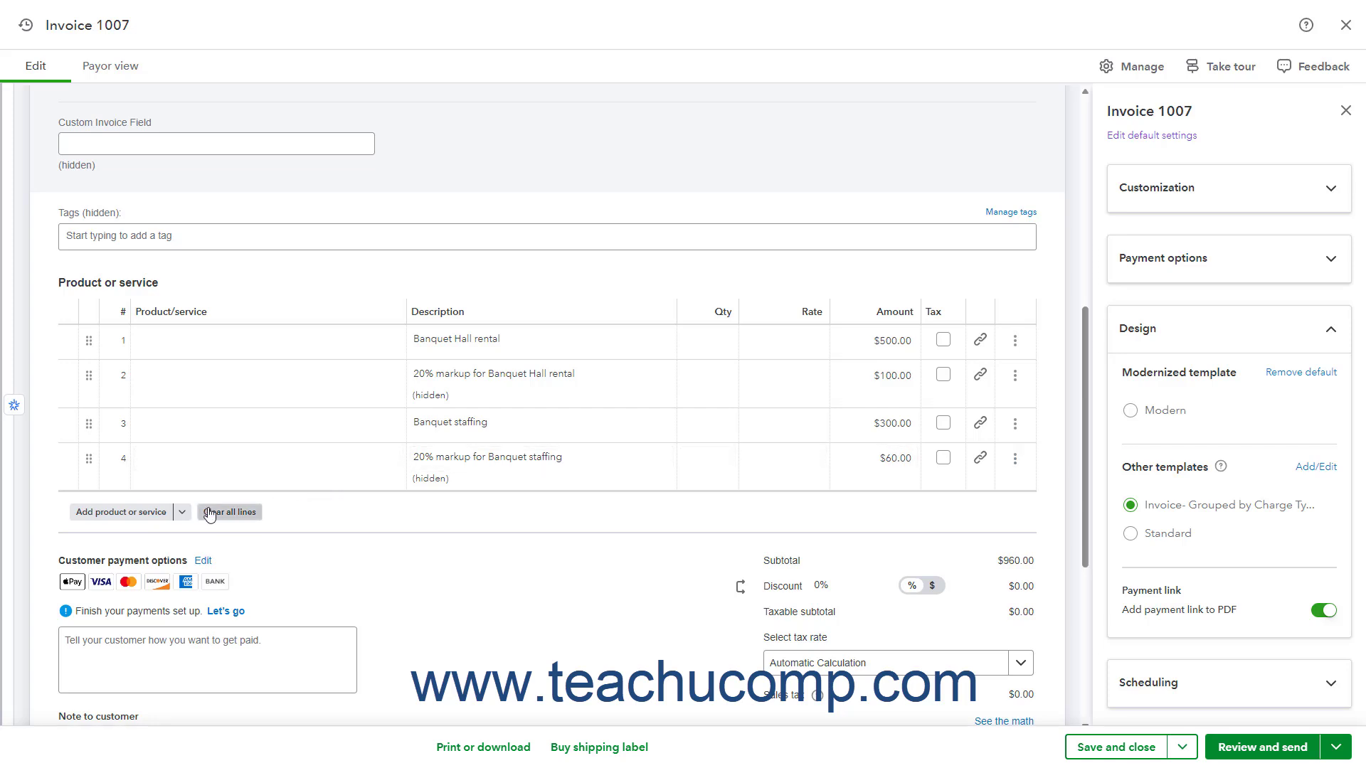
pyautogui.click(155, 513)
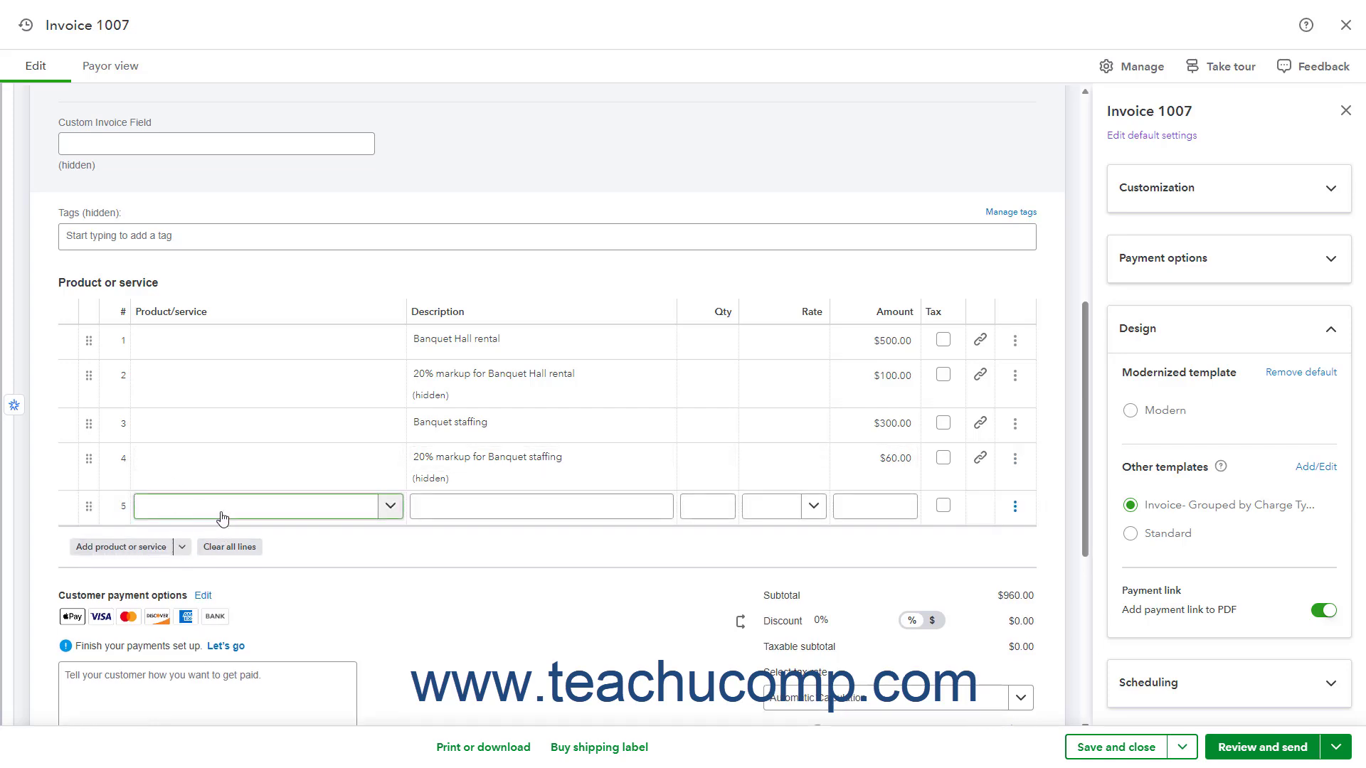
pyautogui.click(392, 507)
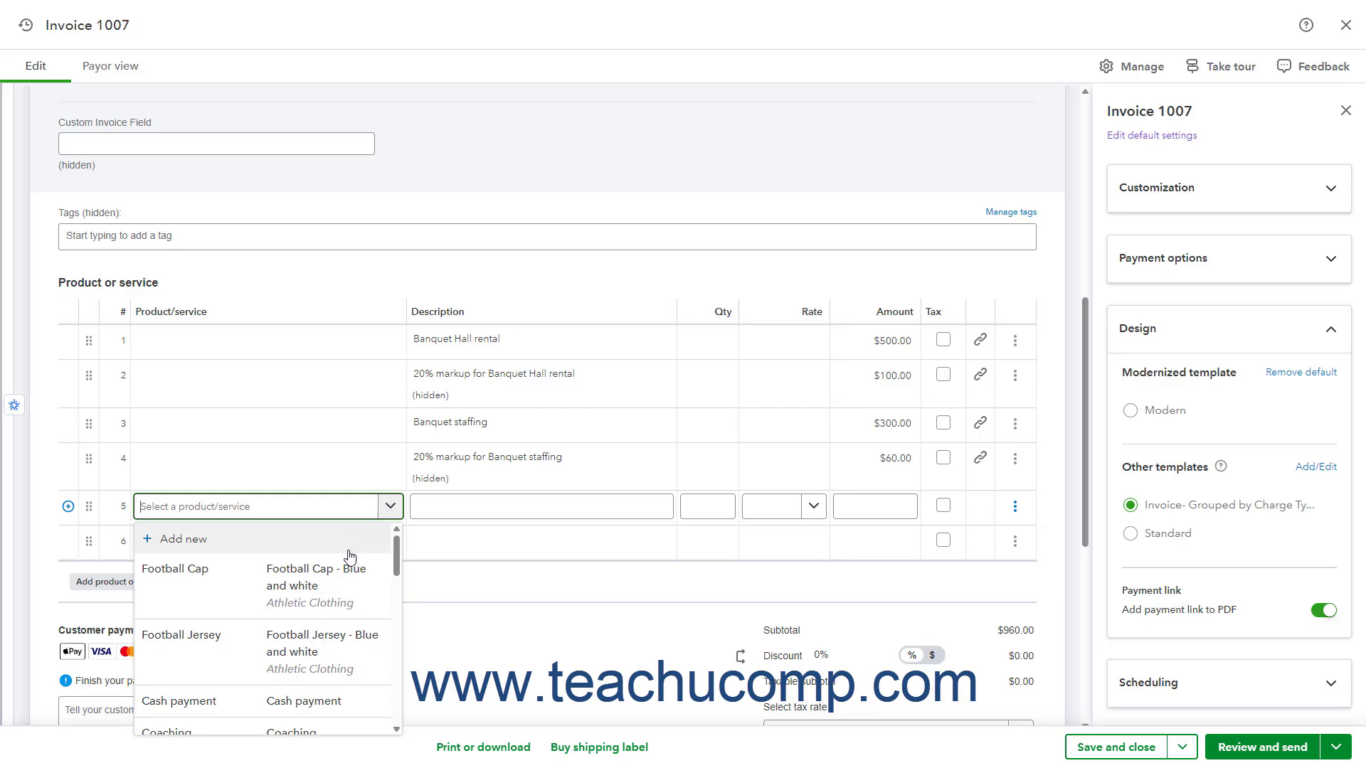
pyautogui.scroll(-2, 349, 558)
pyautogui.scroll(-4, 349, 559)
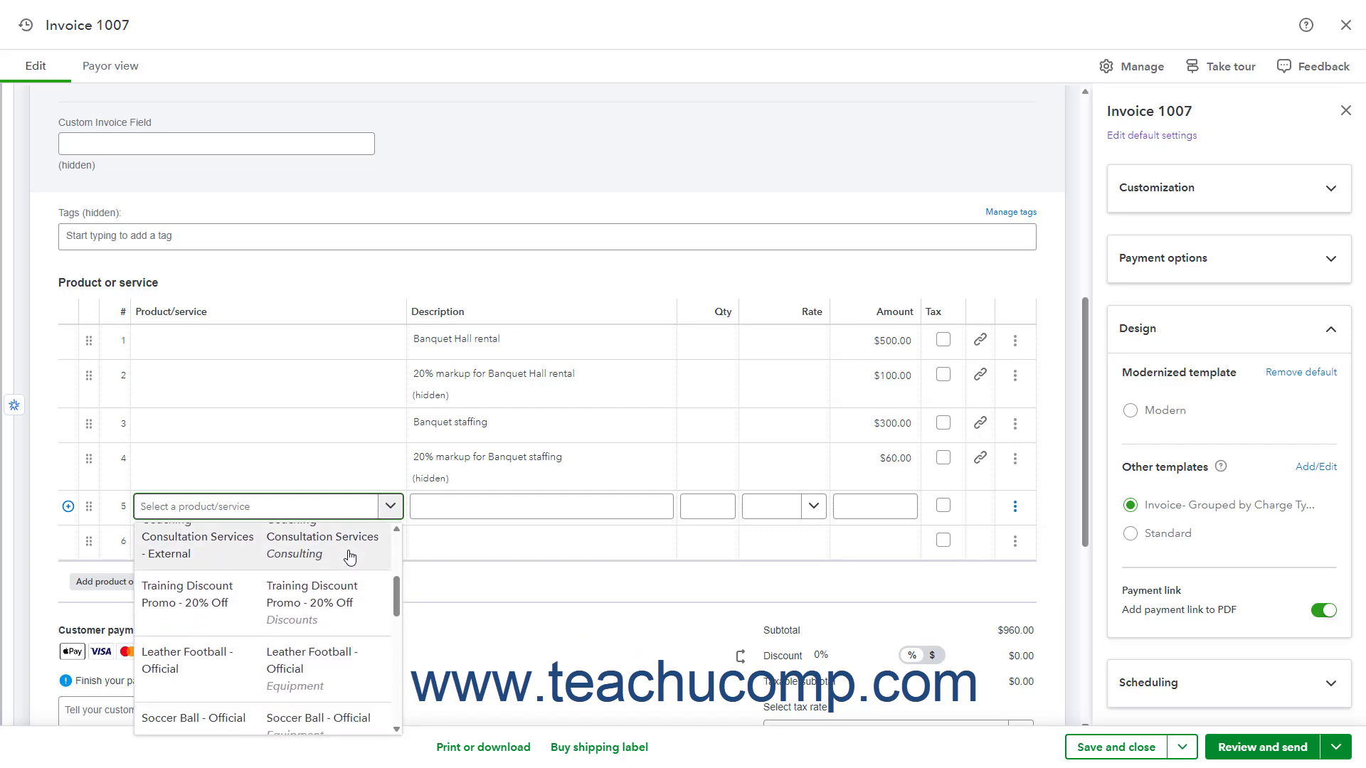
pyautogui.scroll(-5, 349, 559)
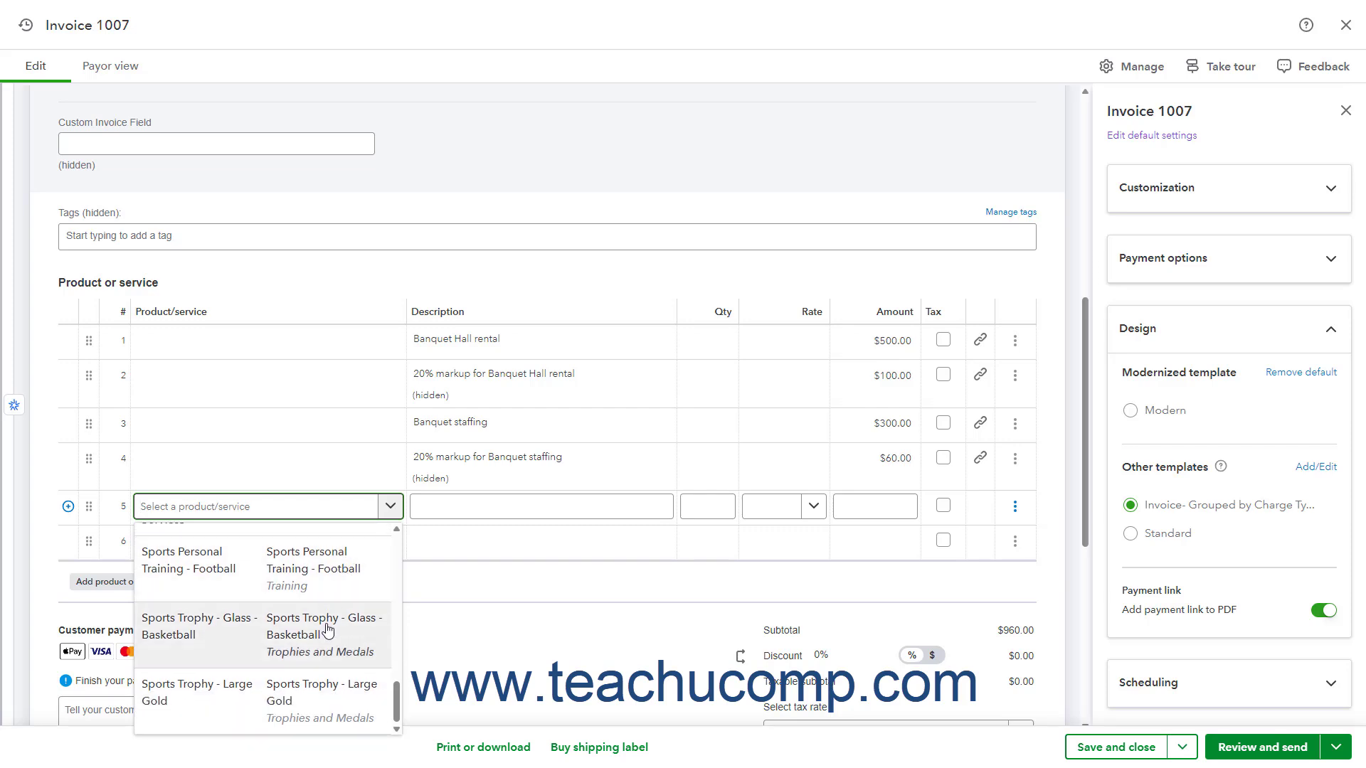
pyautogui.click(327, 629)
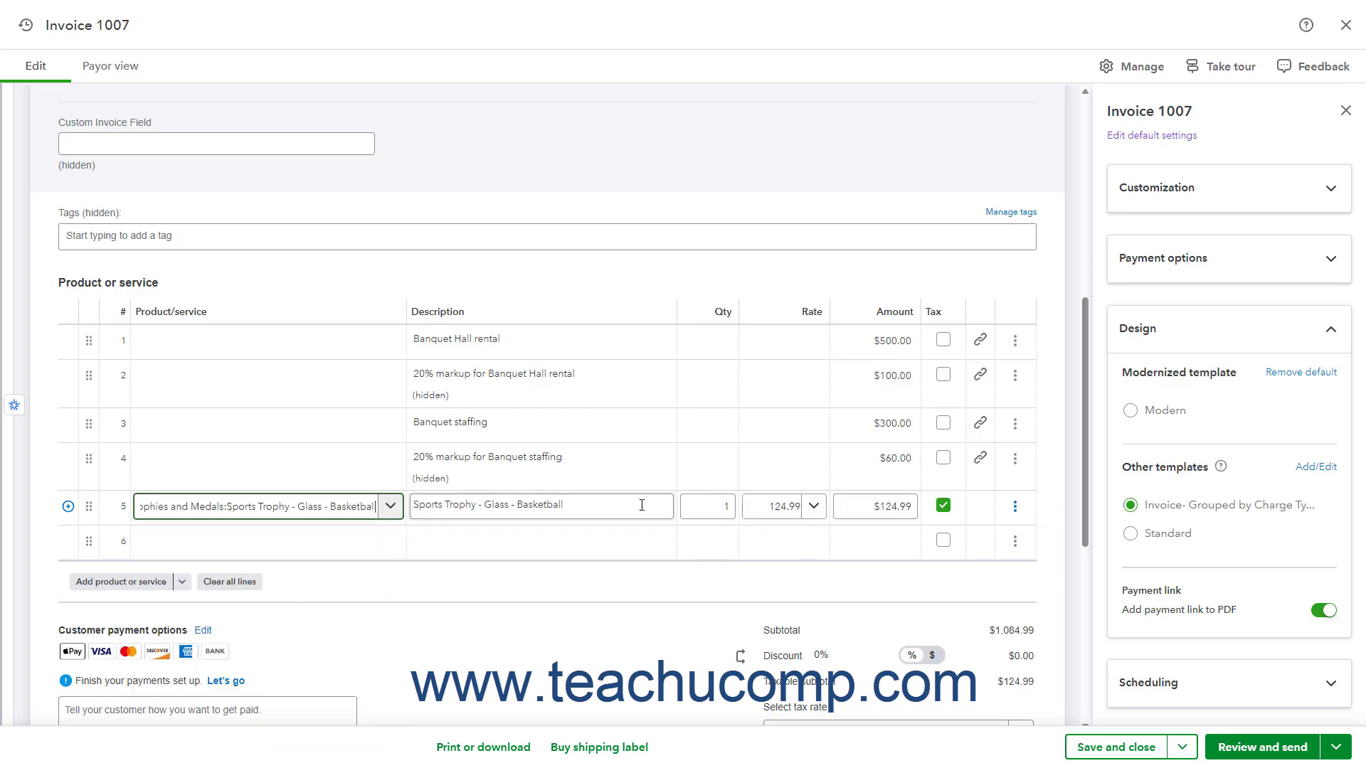
pyautogui.click(724, 507)
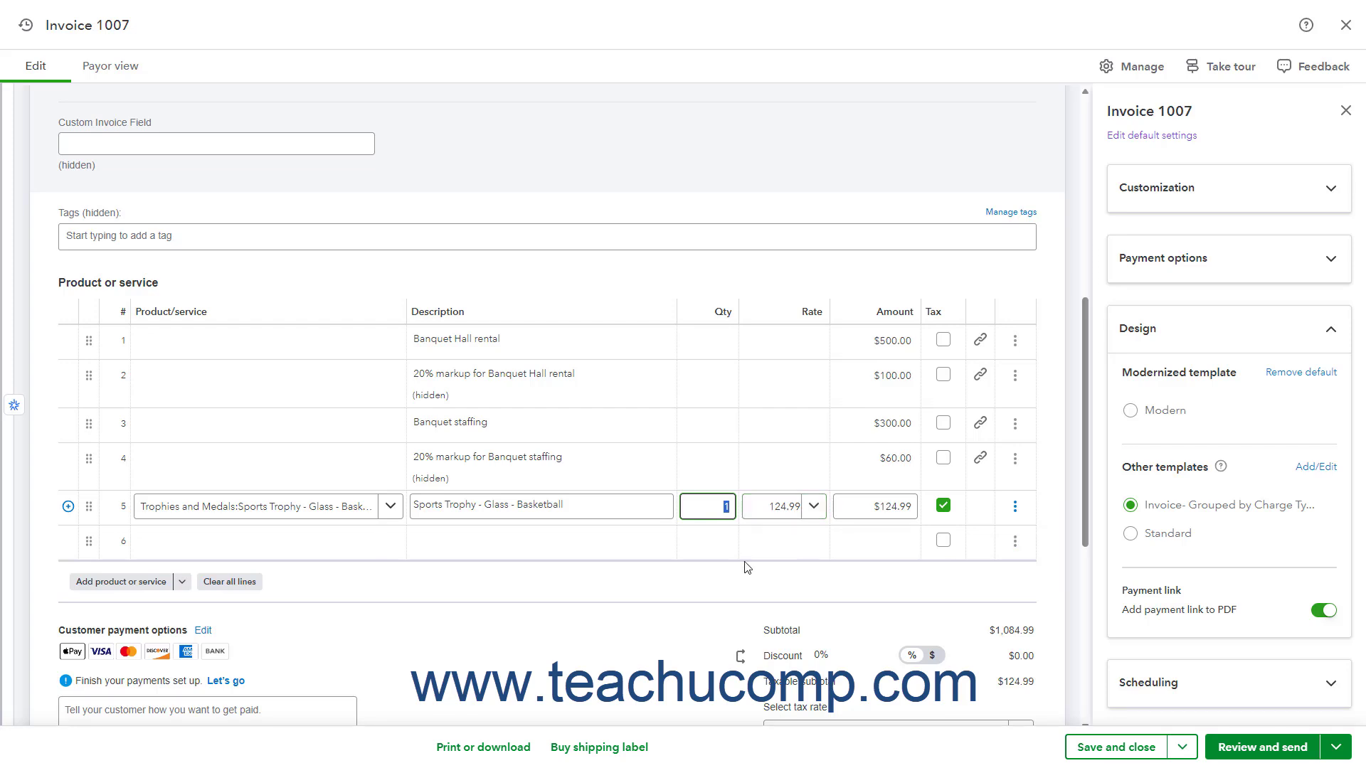
pyautogui.write('15')
pyautogui.press('Tab')
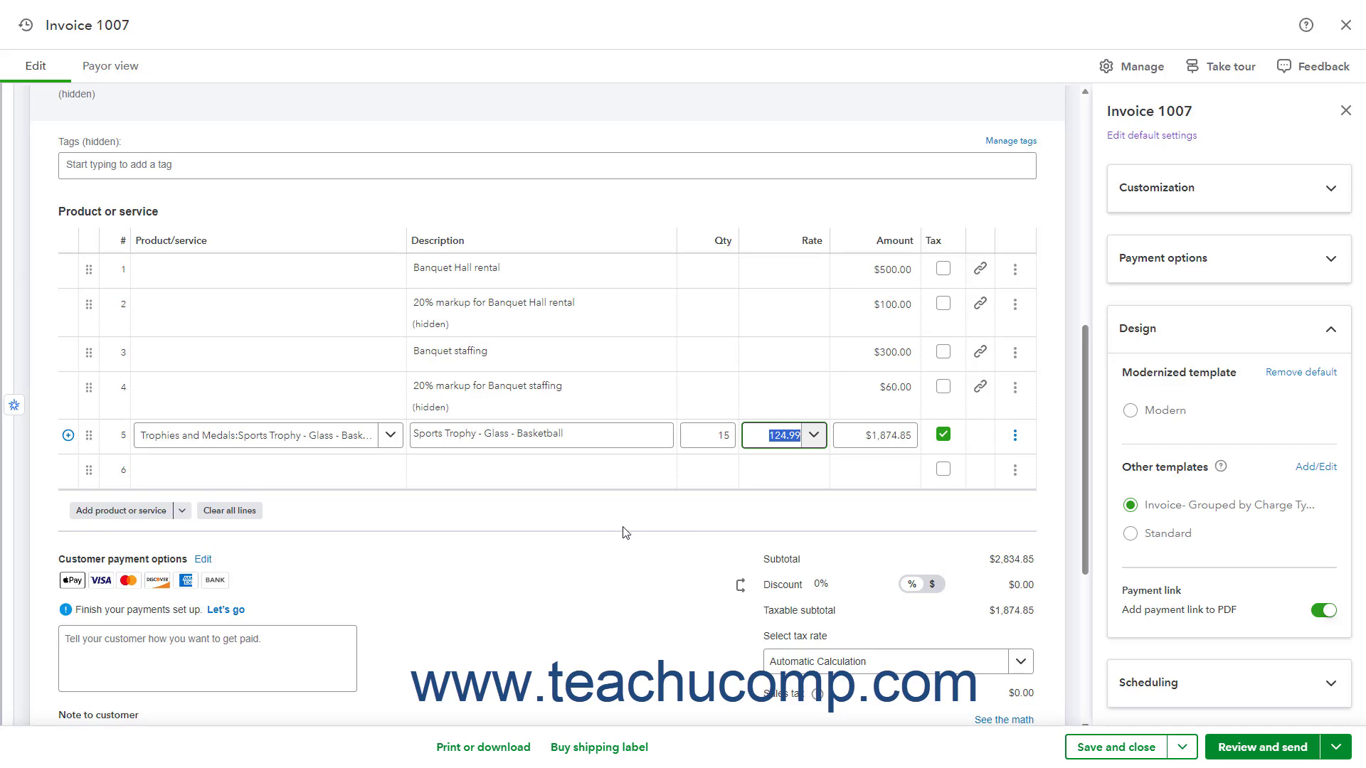
# Generate the printable version of the invoice to review its grouped charges, and close both the print preview and the invoice.
pyautogui.click(491, 747)
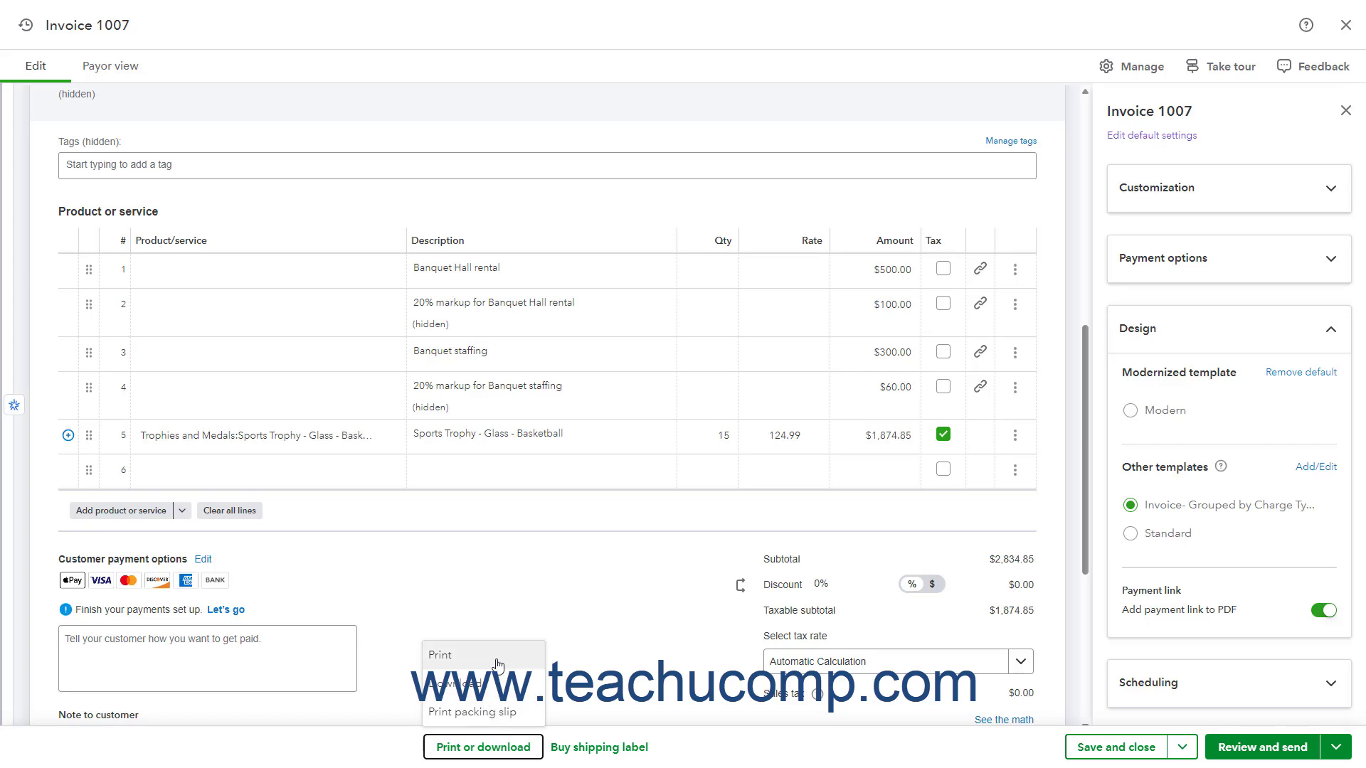
pyautogui.click(497, 664)
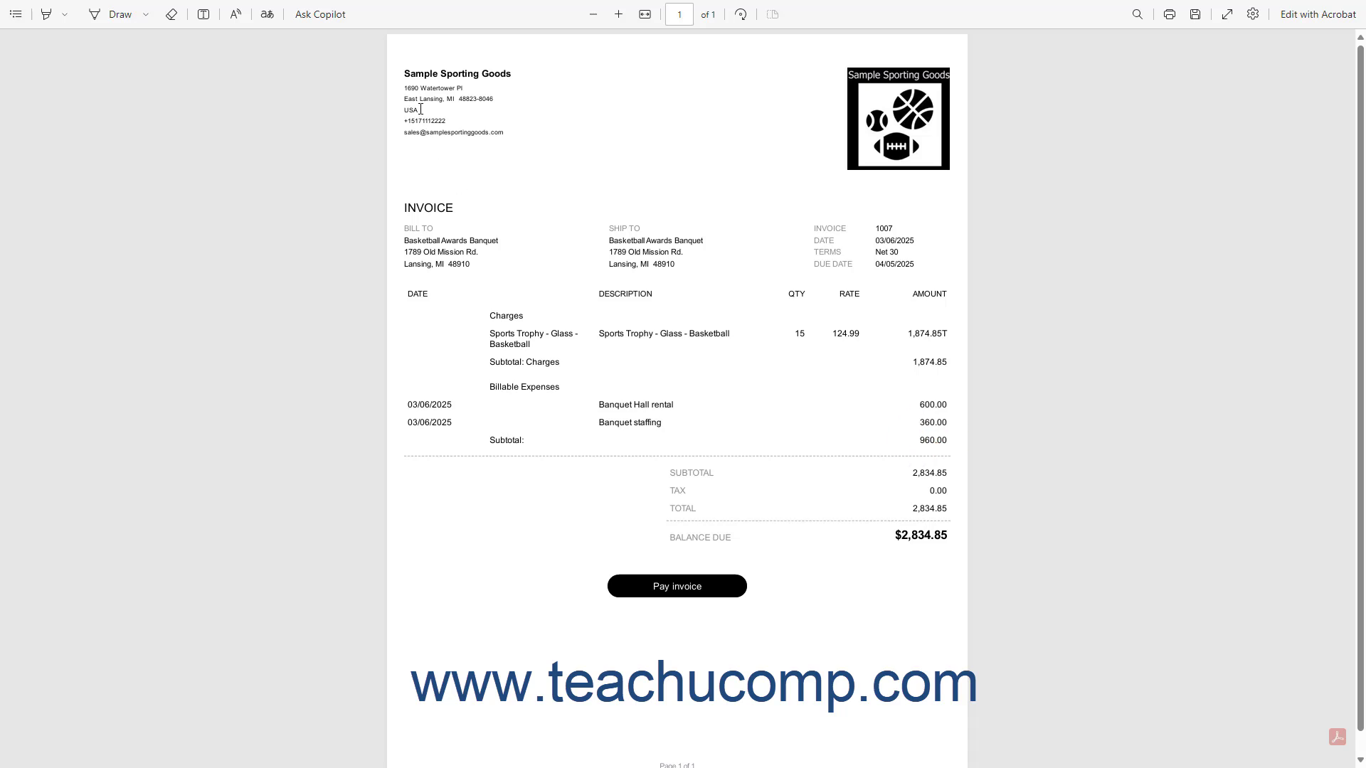
pyautogui.moveTo(416, 7)
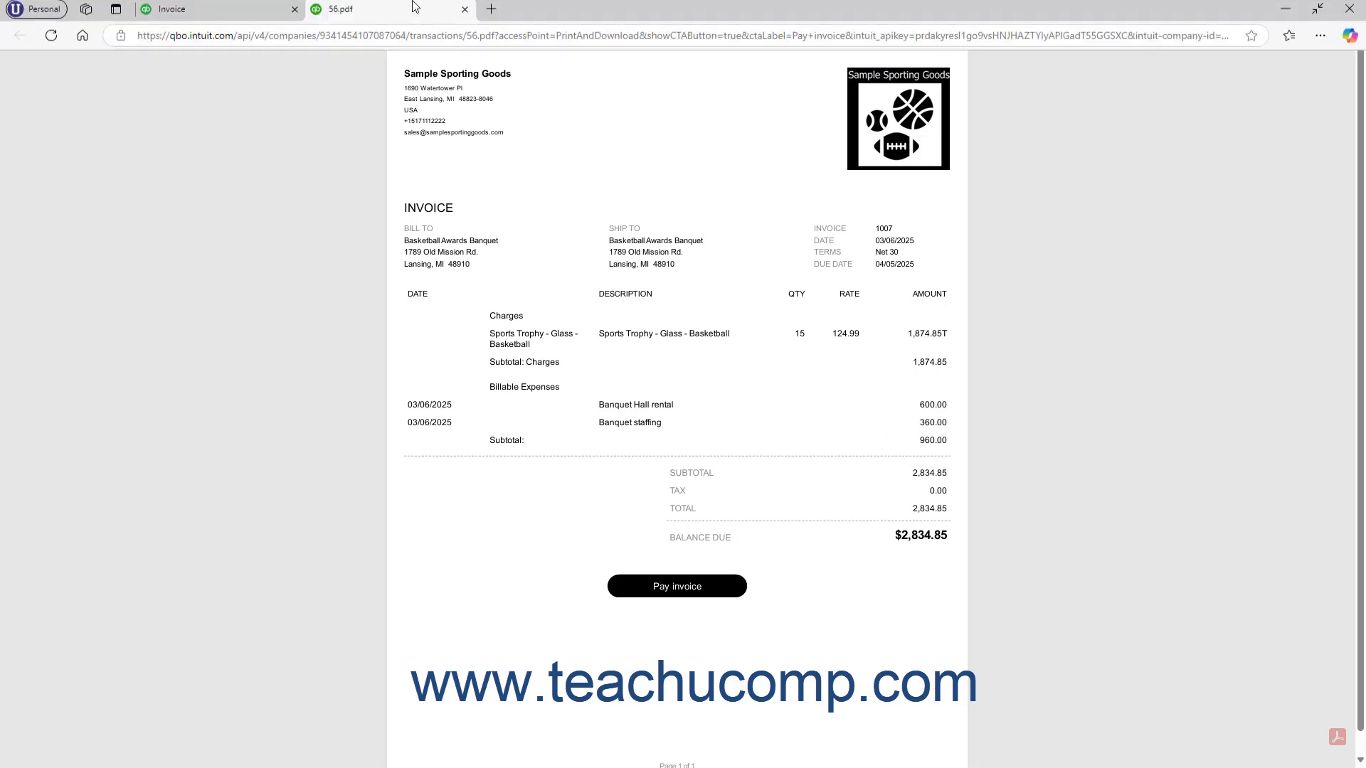
pyautogui.click(466, 11)
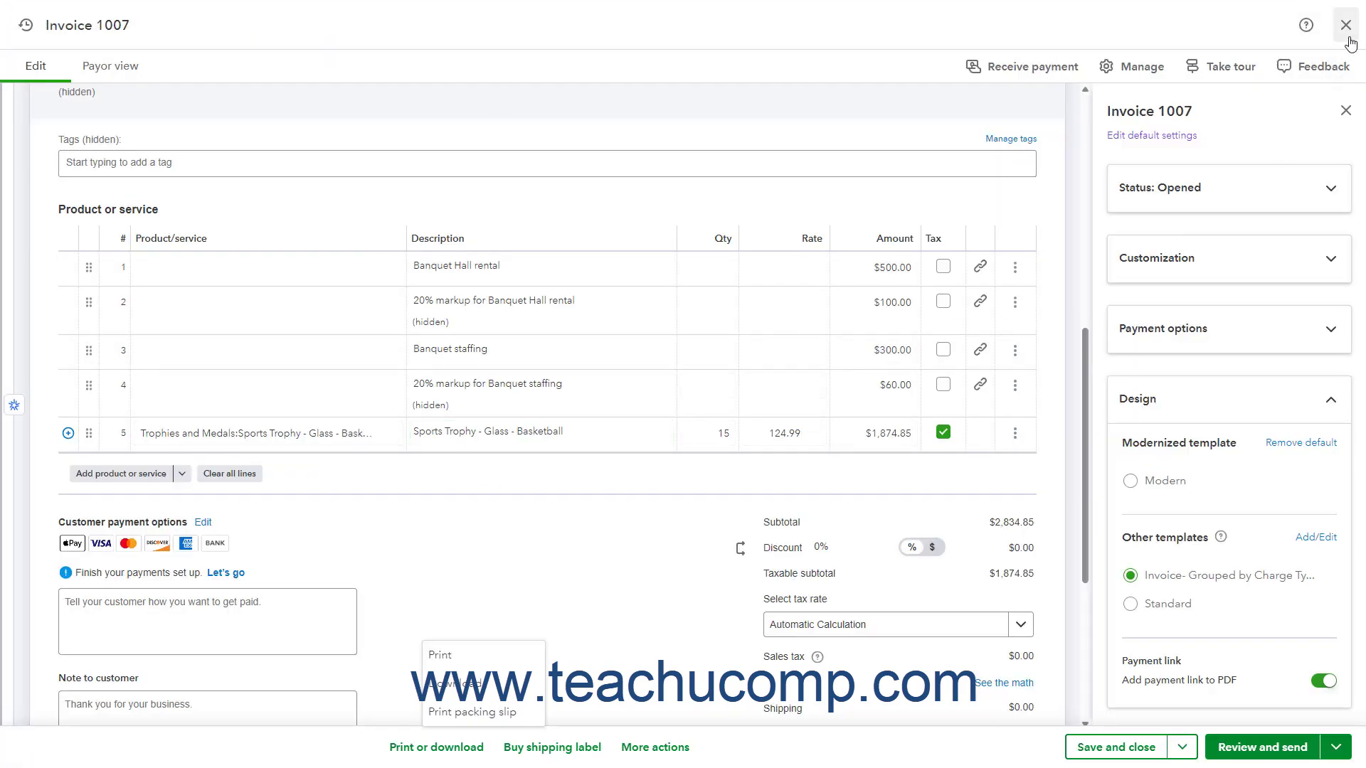
pyautogui.click(1345, 25)
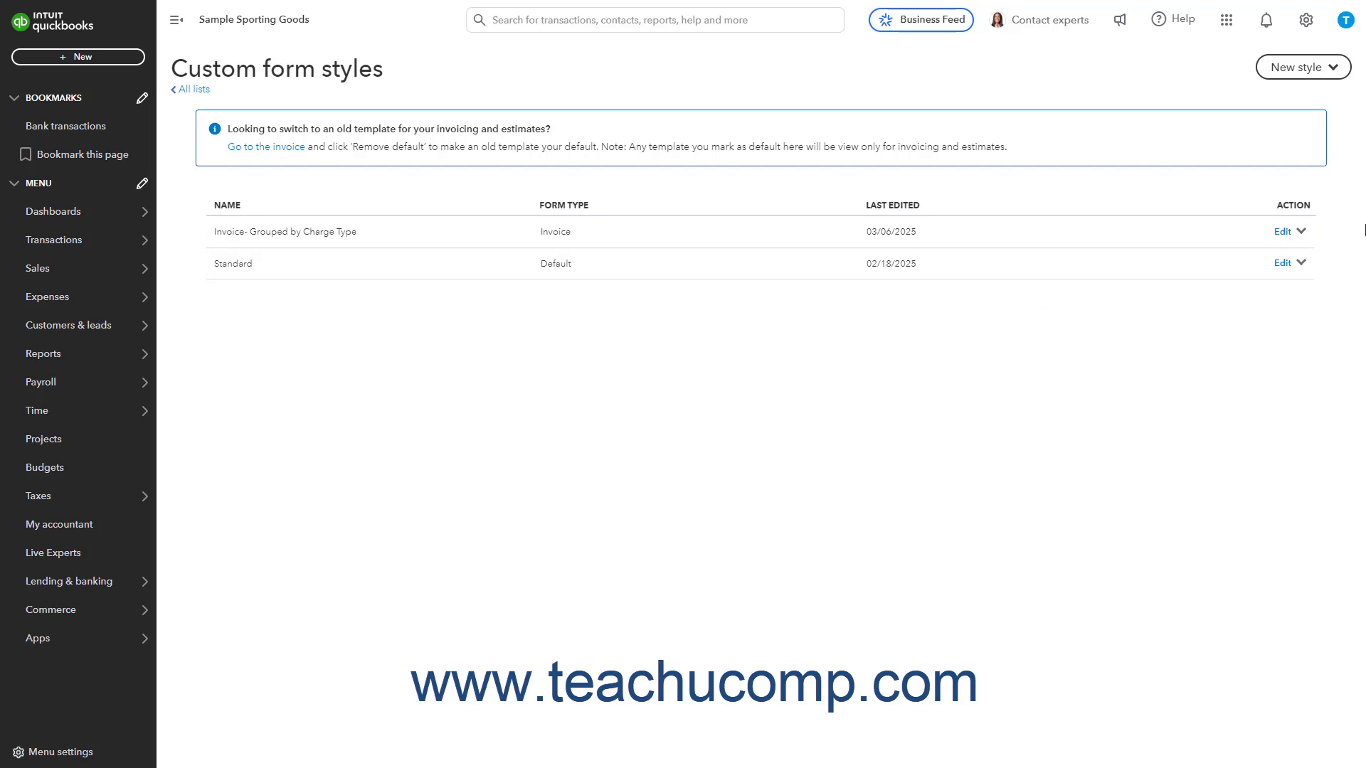
# Look at the make-default option for the "Invoice- Grouped by Charge Type" form style.
pyautogui.click(1301, 232)
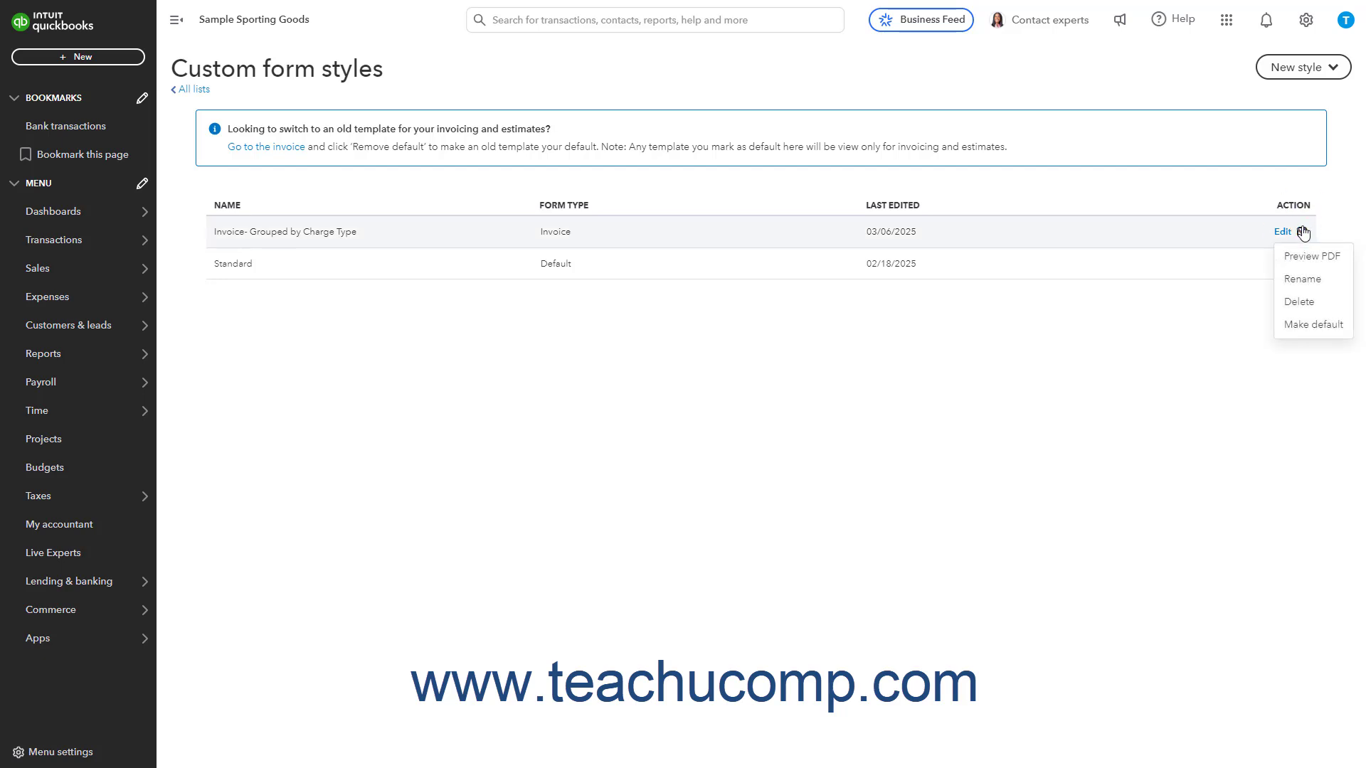
pyautogui.click(1311, 326)
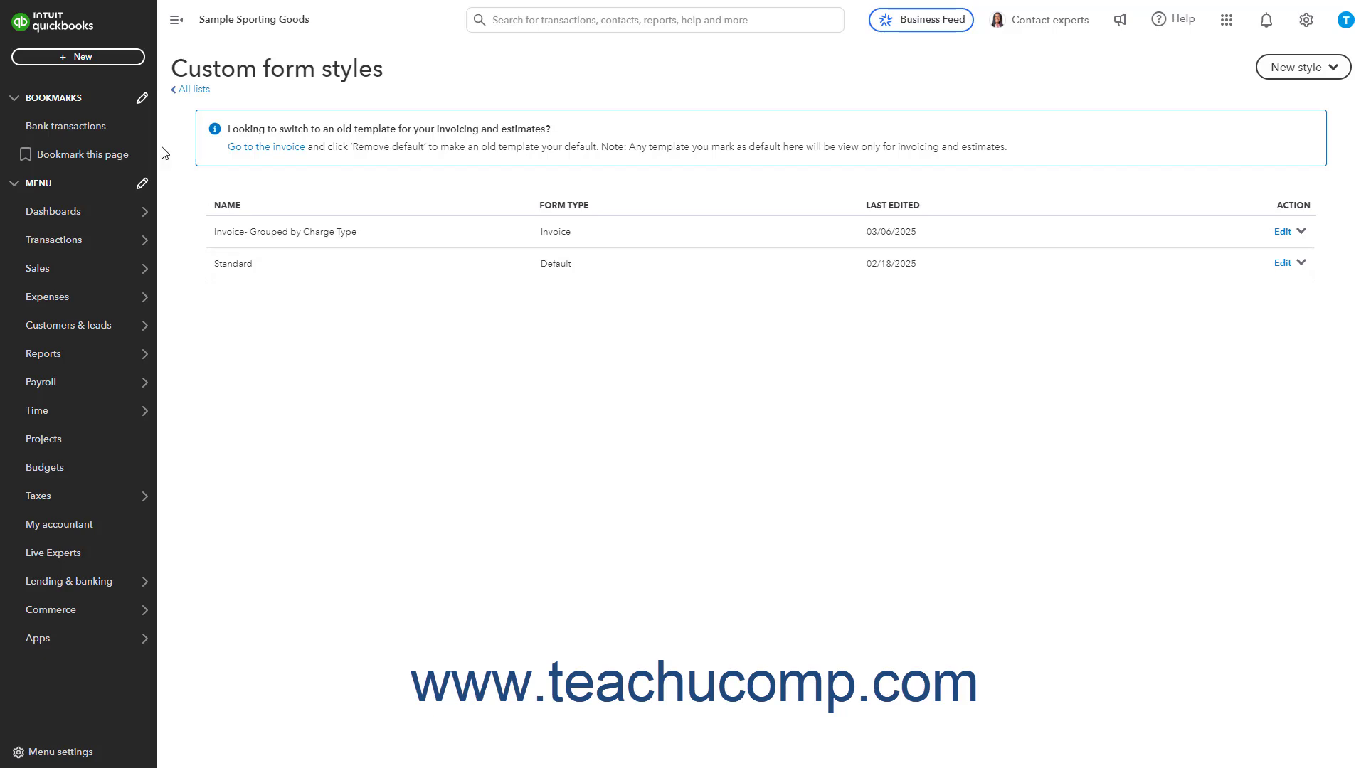
# Start another new invoice and assign it to the customer EL Sports Complex.
pyautogui.click(115, 57)
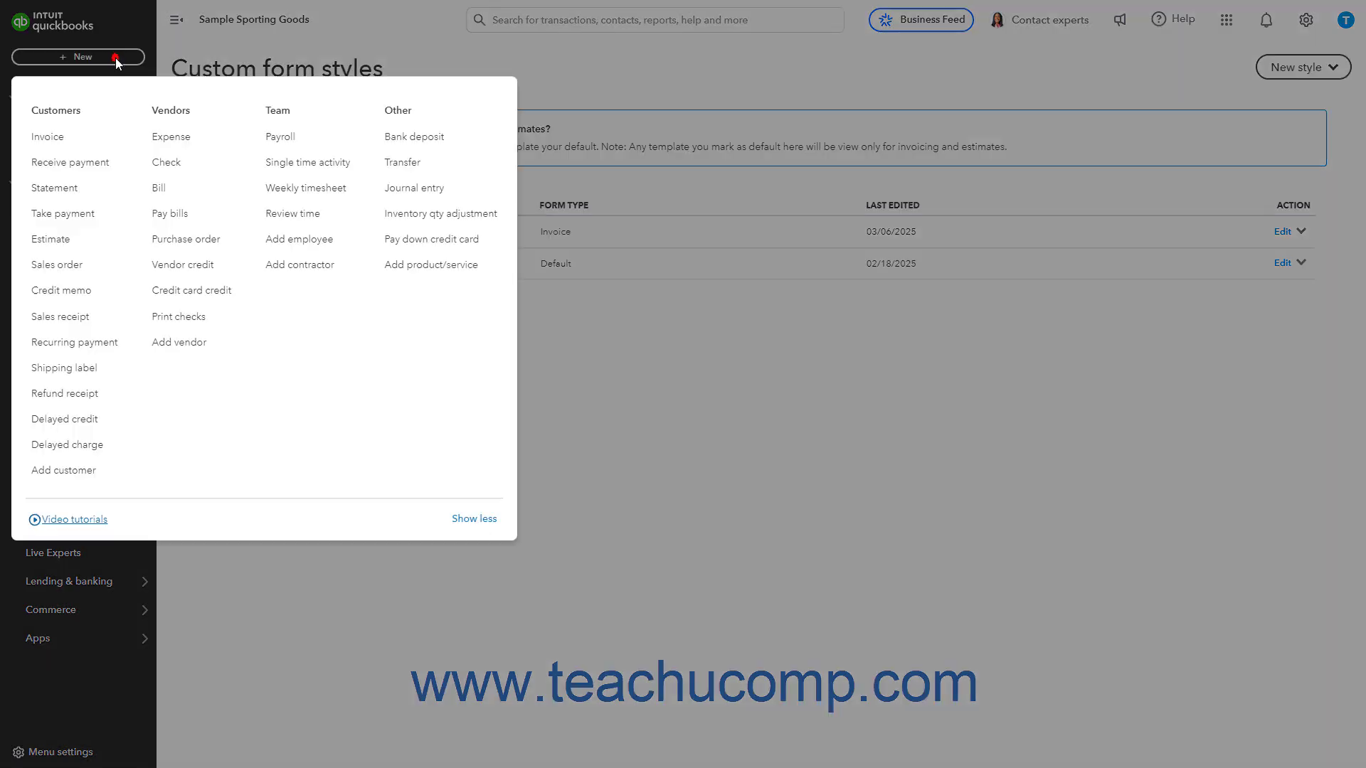
pyautogui.click(66, 138)
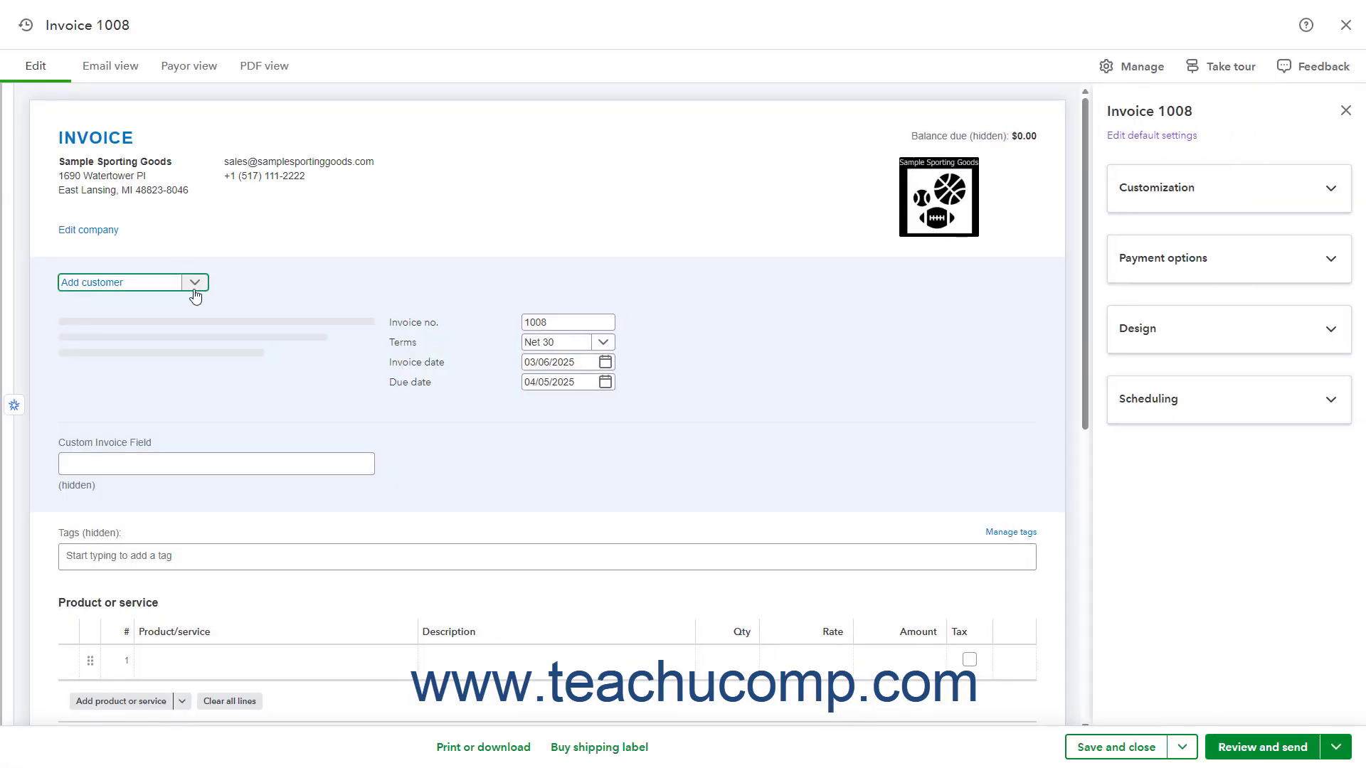
pyautogui.click(193, 283)
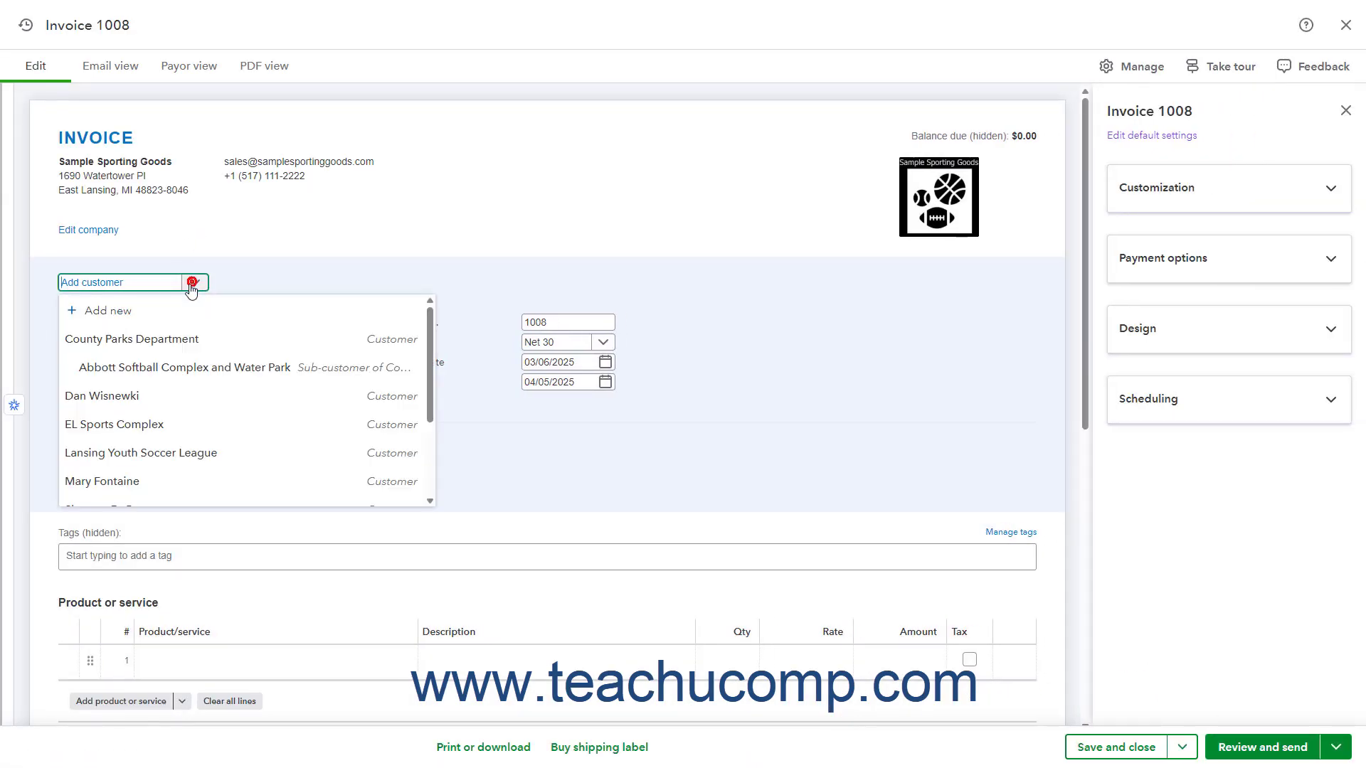
pyautogui.click(173, 425)
# Add Football Cap and "Leather Football - Official" as the first two product lines of the invoice.
pyautogui.scroll(-4, 377, 473)
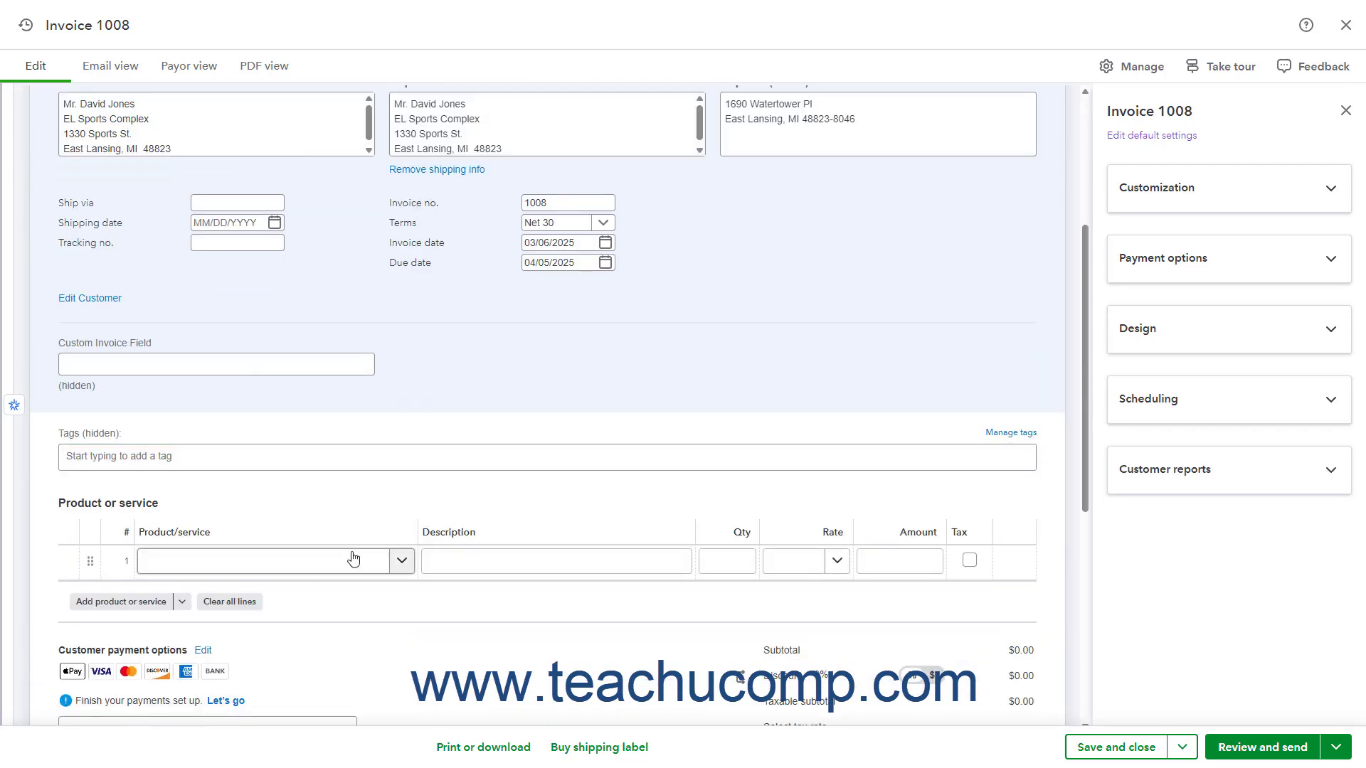
pyautogui.click(354, 566)
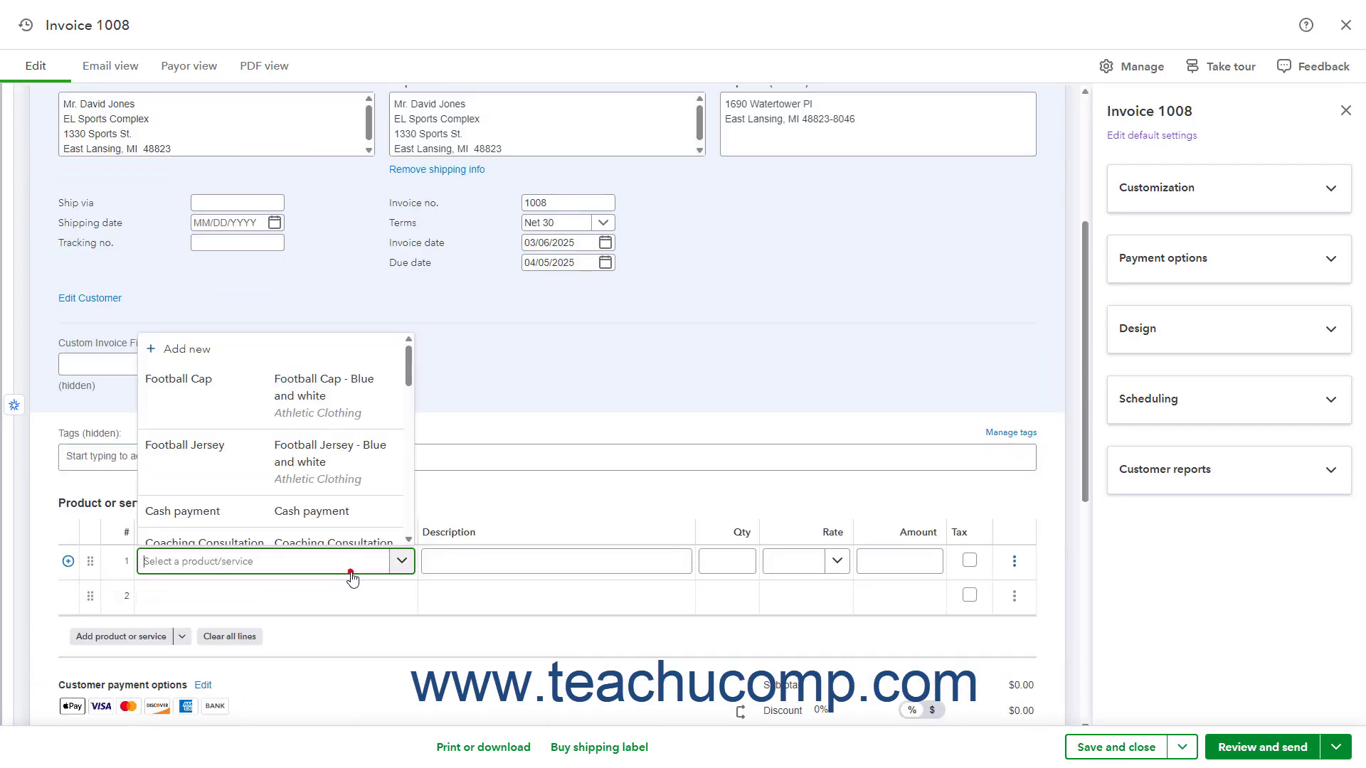
pyautogui.click(305, 399)
pyautogui.click(382, 595)
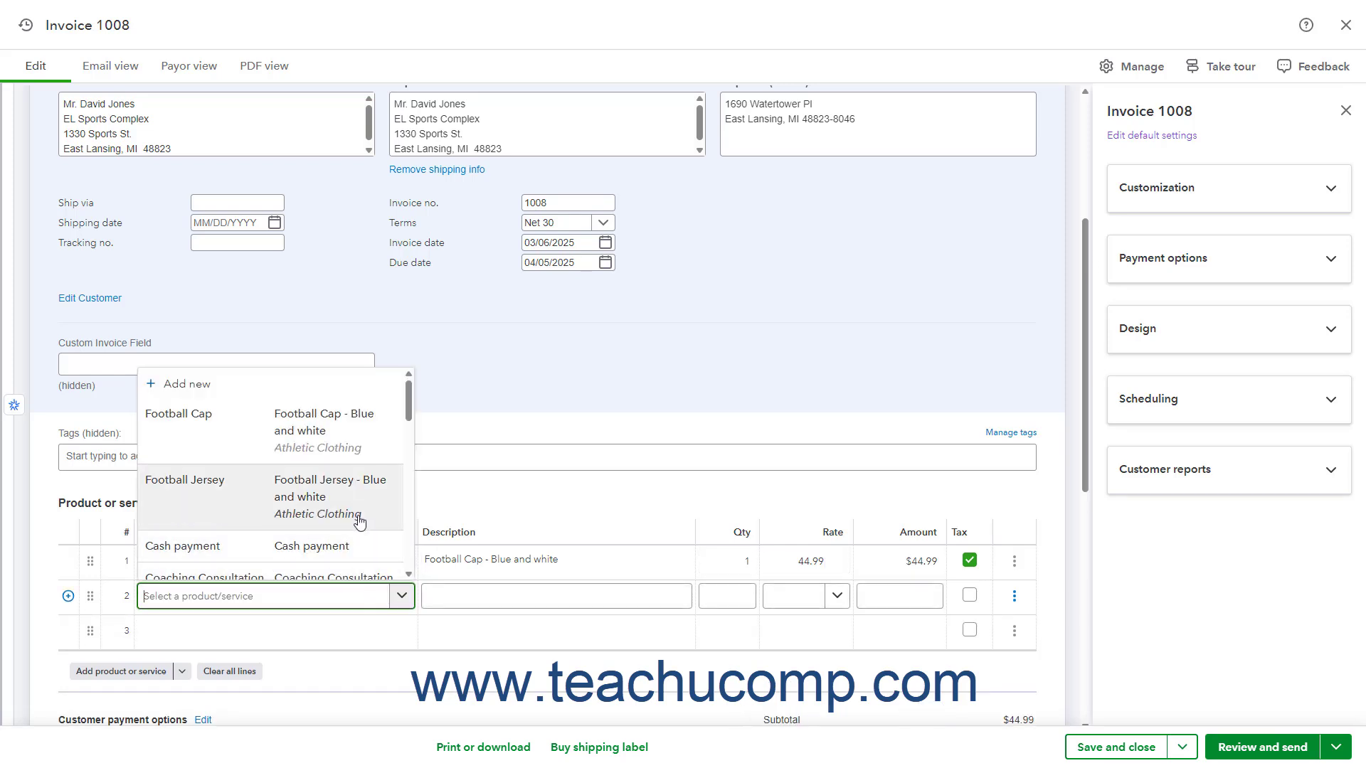
pyautogui.scroll(-2, 360, 517)
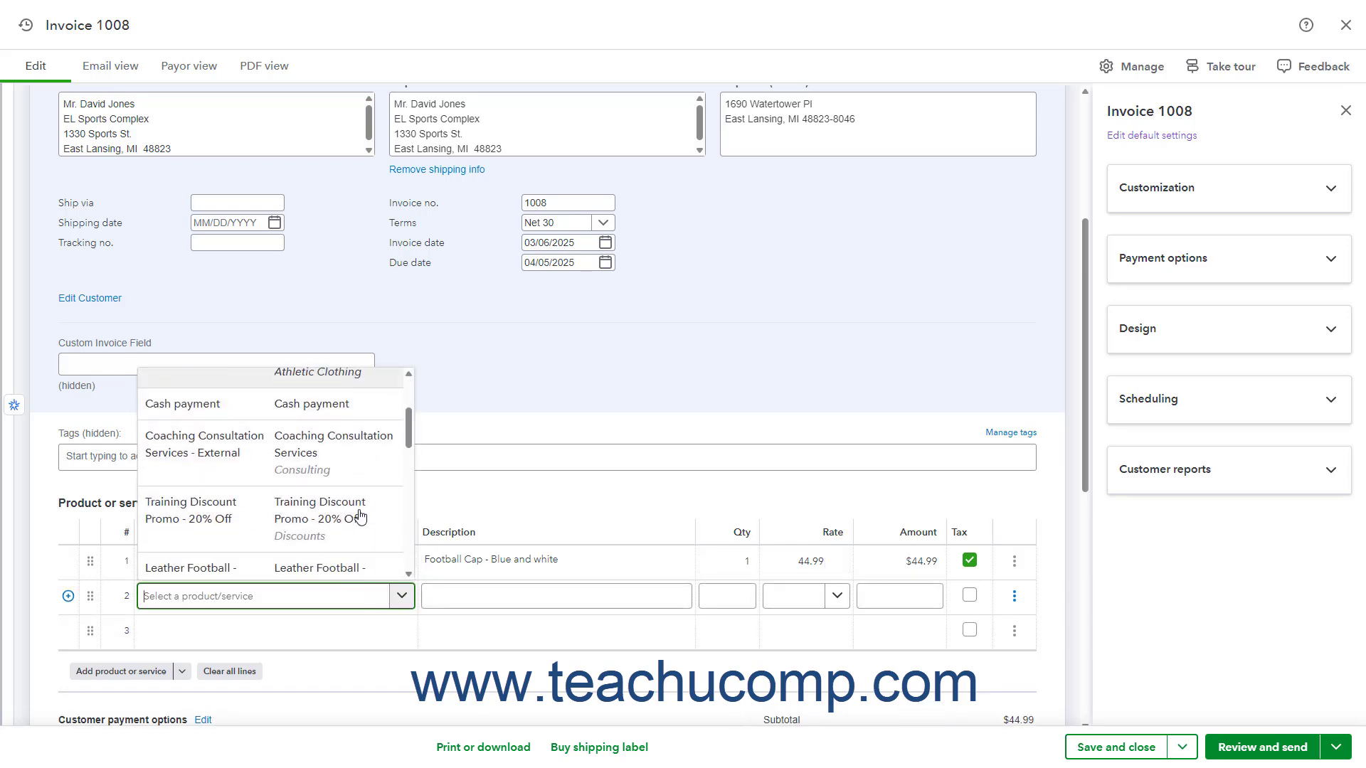
pyautogui.click(340, 566)
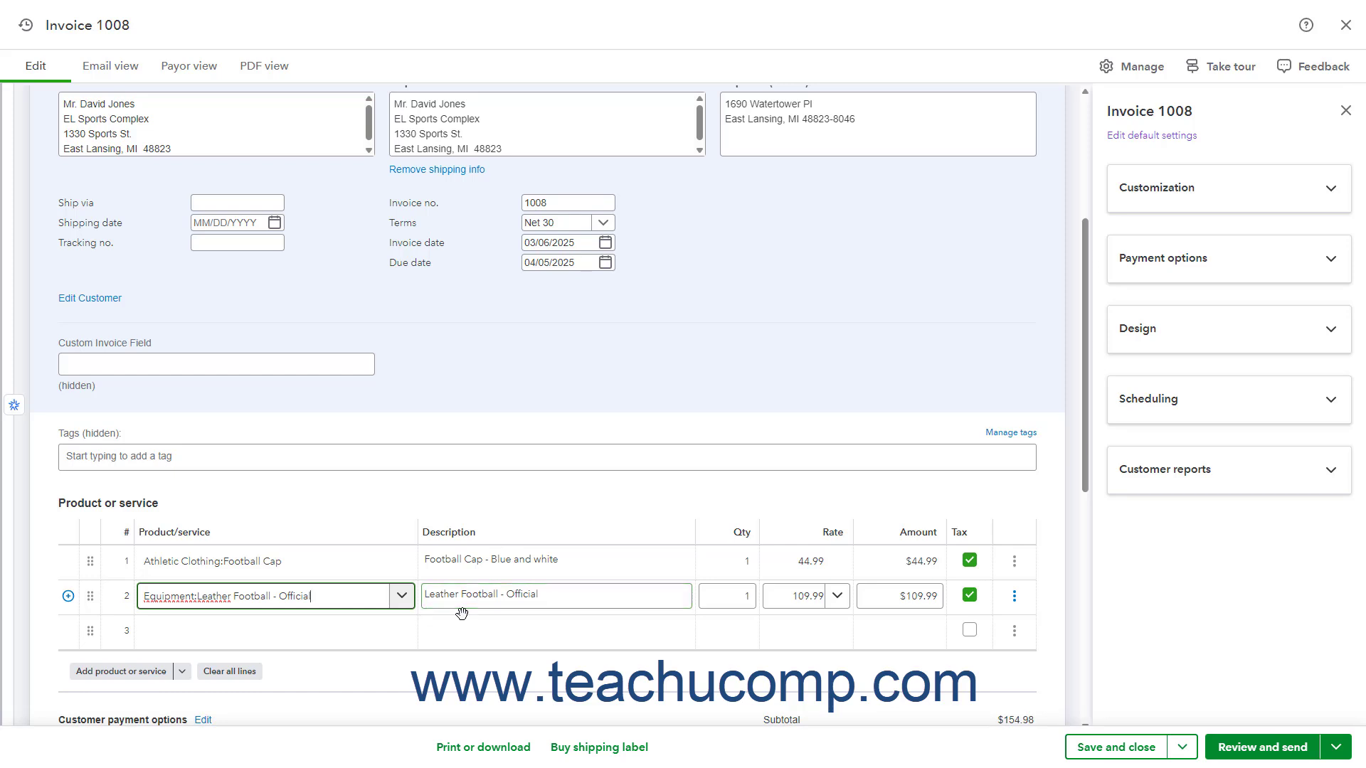
# Add a subtotal line below the two product lines, and leave the invoice without saving it.
pyautogui.click(182, 672)
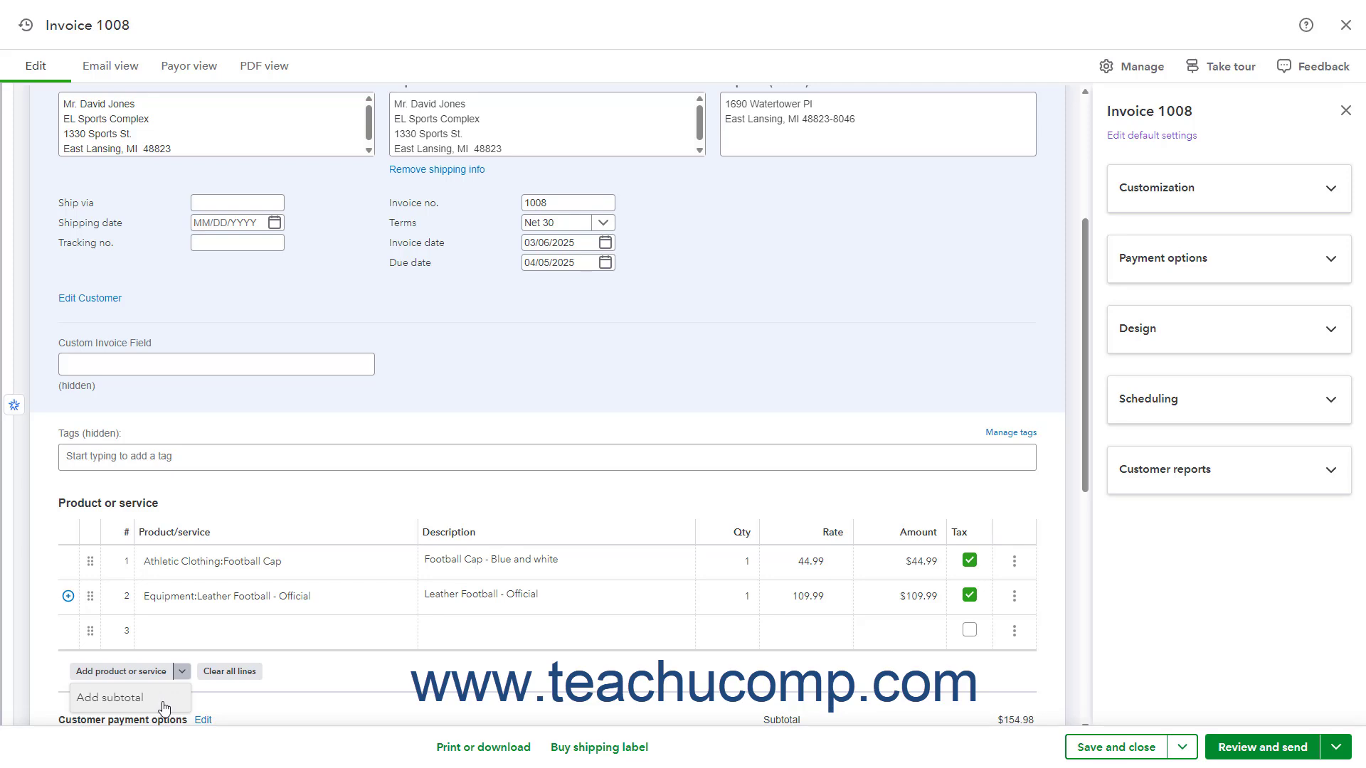
pyautogui.click(163, 707)
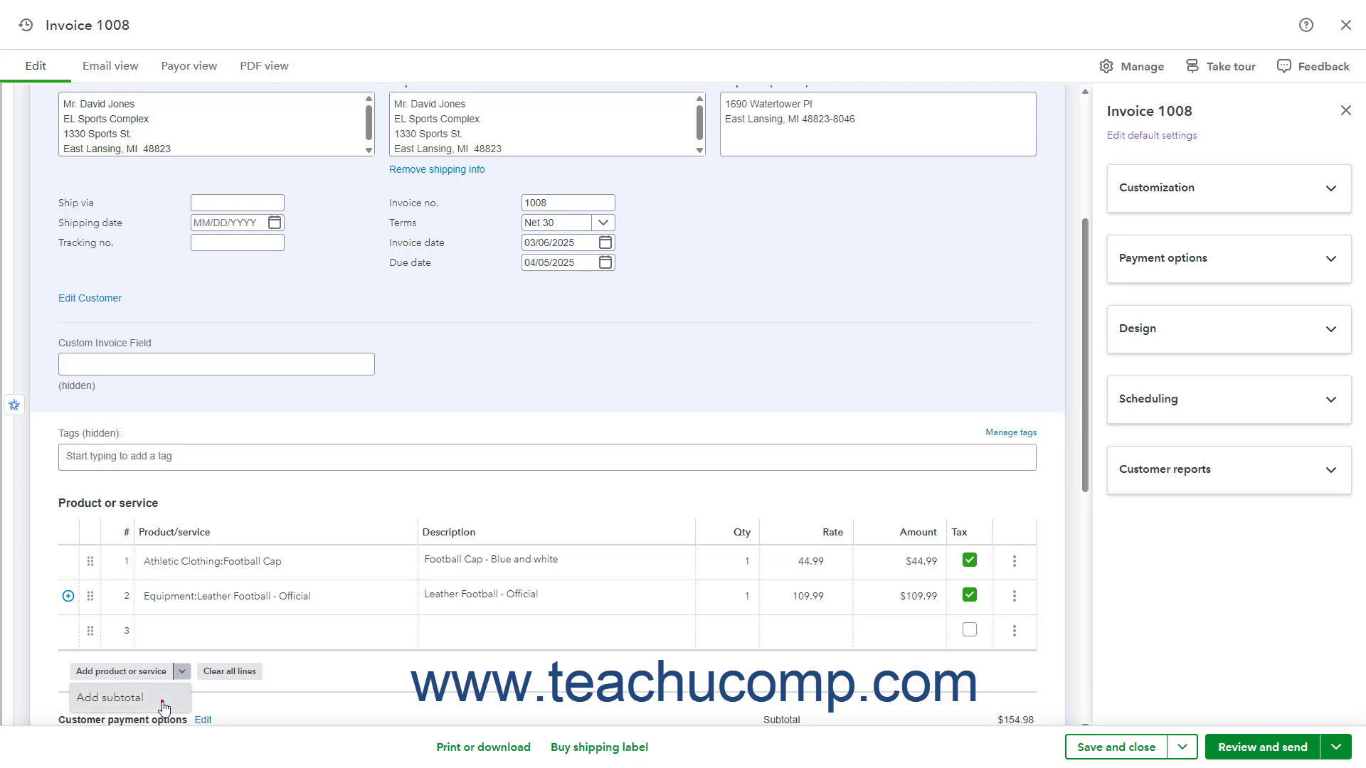
pyautogui.click(445, 640)
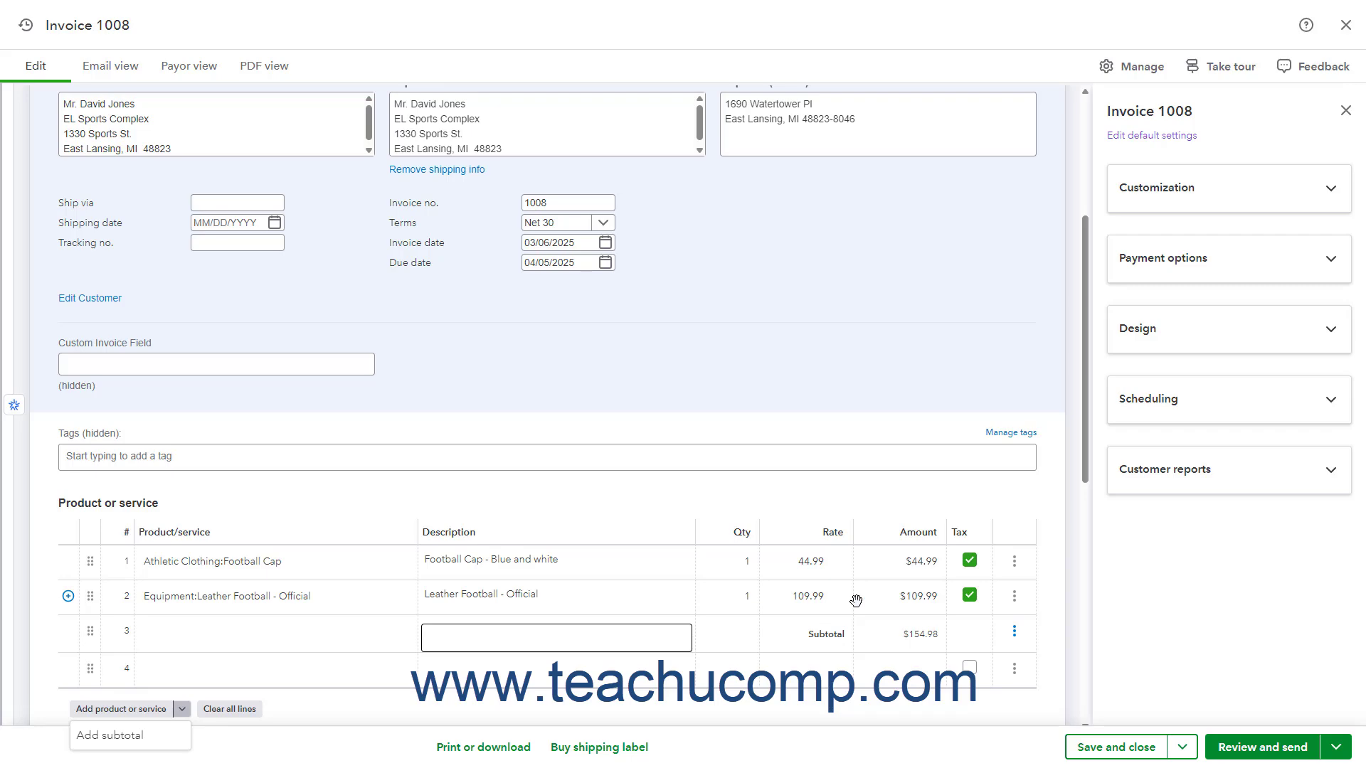
pyautogui.click(1344, 26)
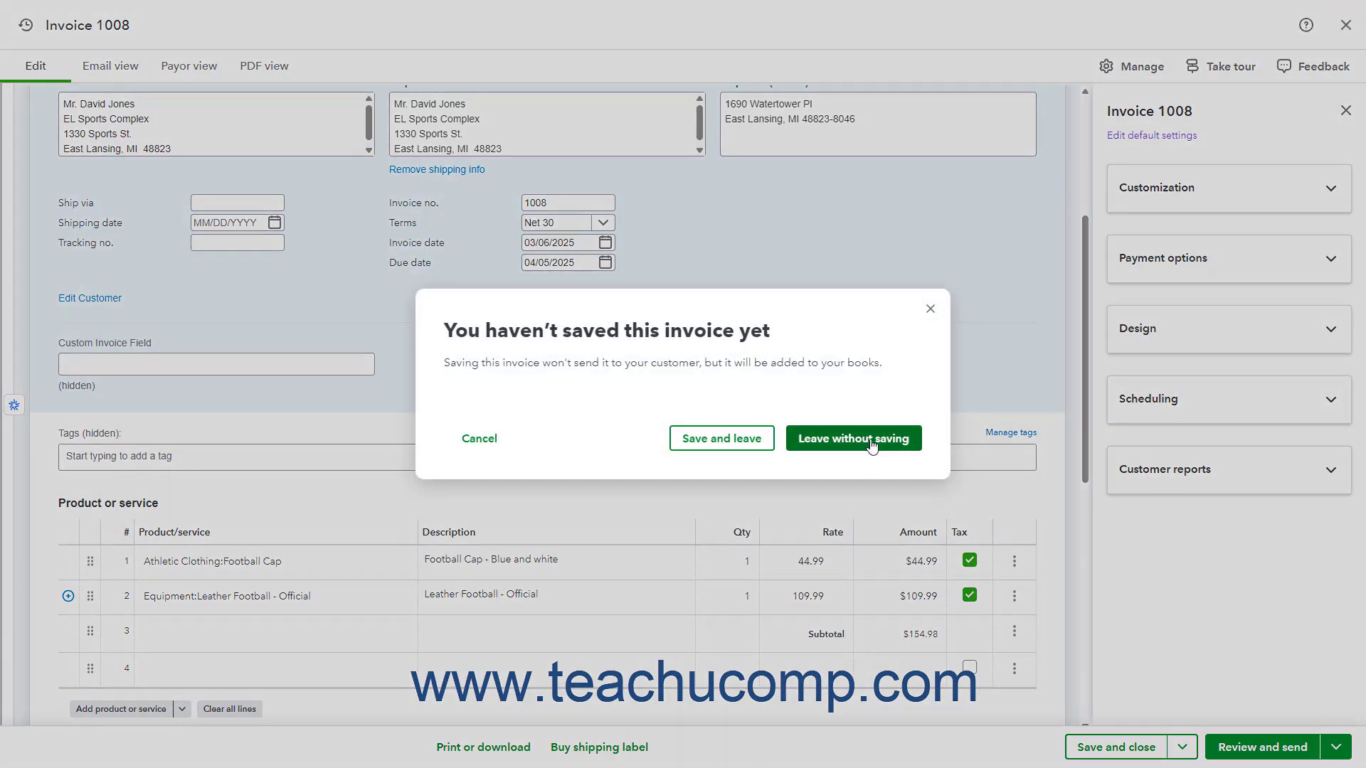
pyautogui.click(861, 440)
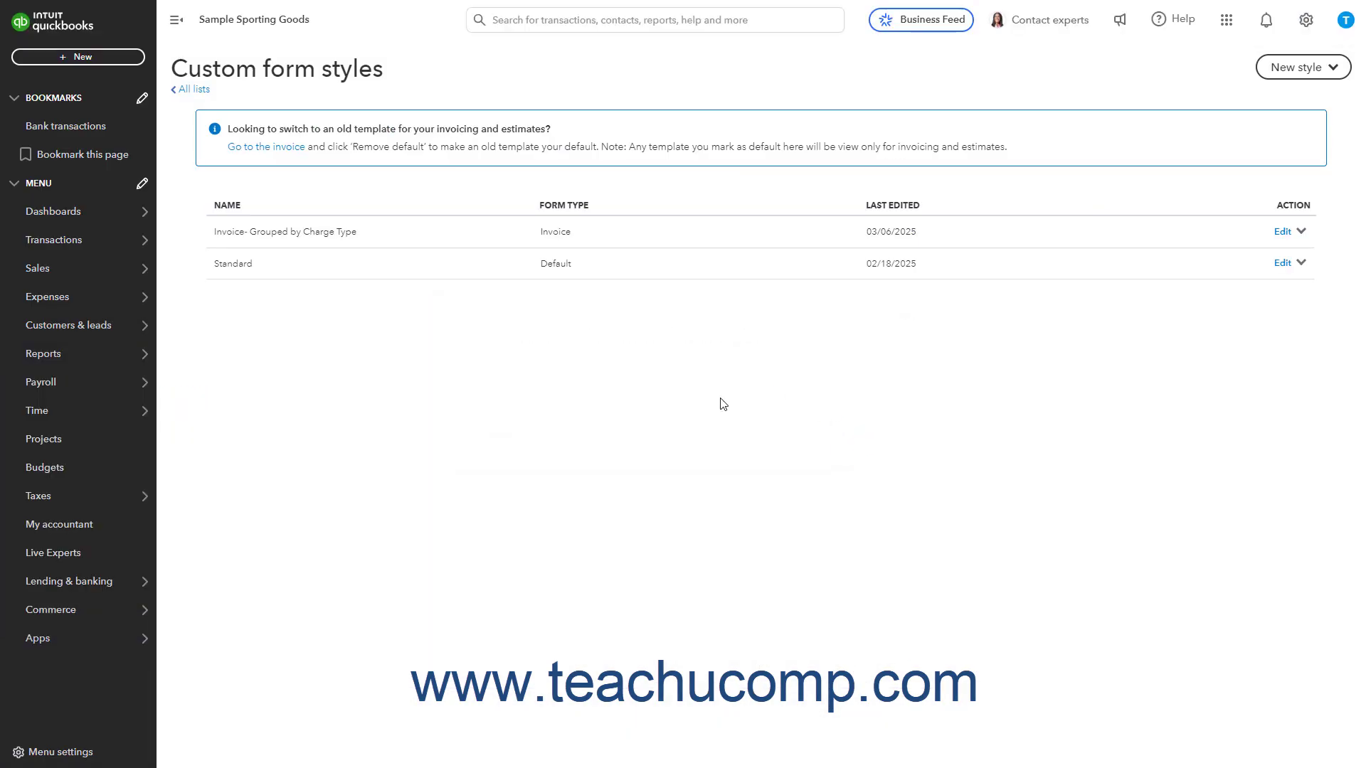